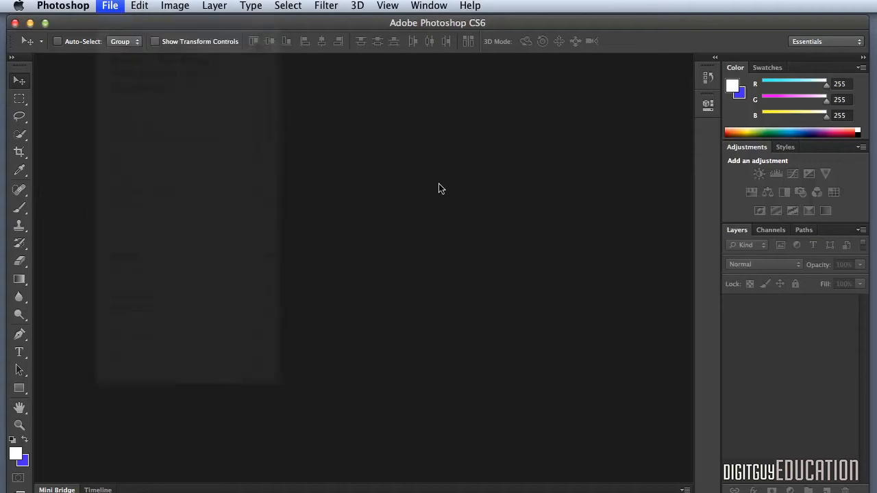
# Step: Create a 1280 by 720 pixel RGB document at 150 pixels/inch with transparent background contents
pyautogui.doubleClick(327, 216)
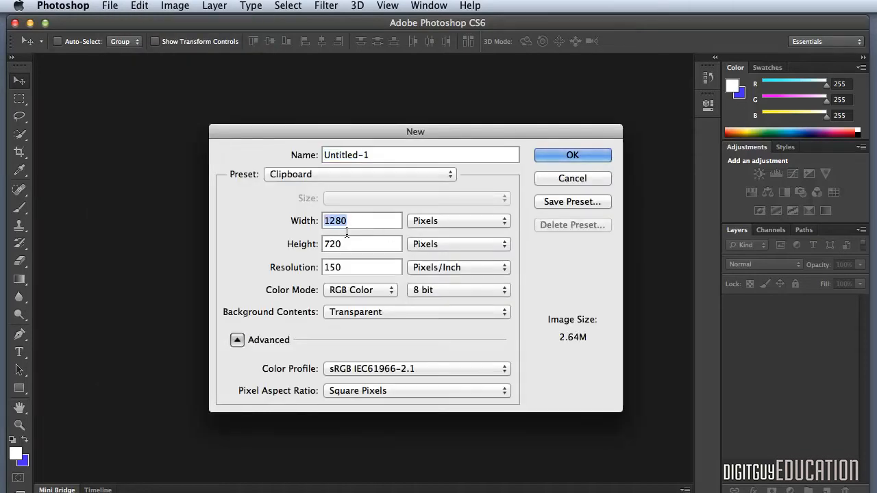
pyautogui.doubleClick(342, 253)
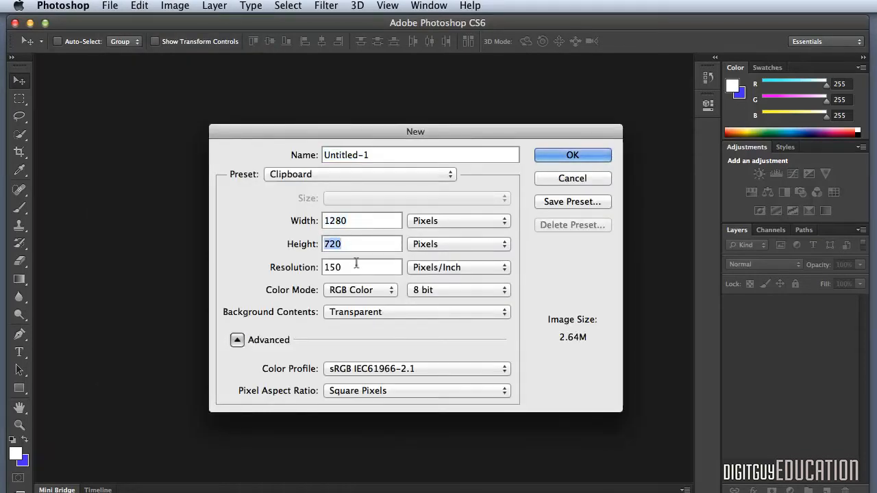
pyautogui.doubleClick(334, 267)
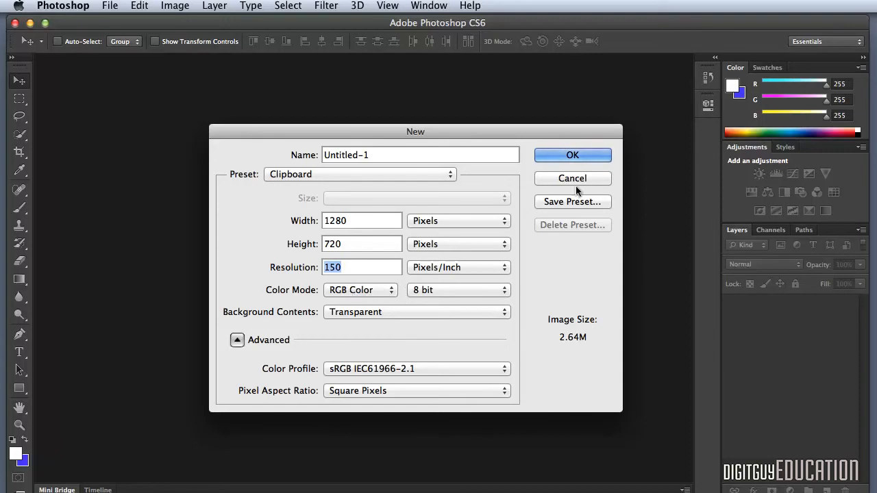
pyautogui.click(570, 153)
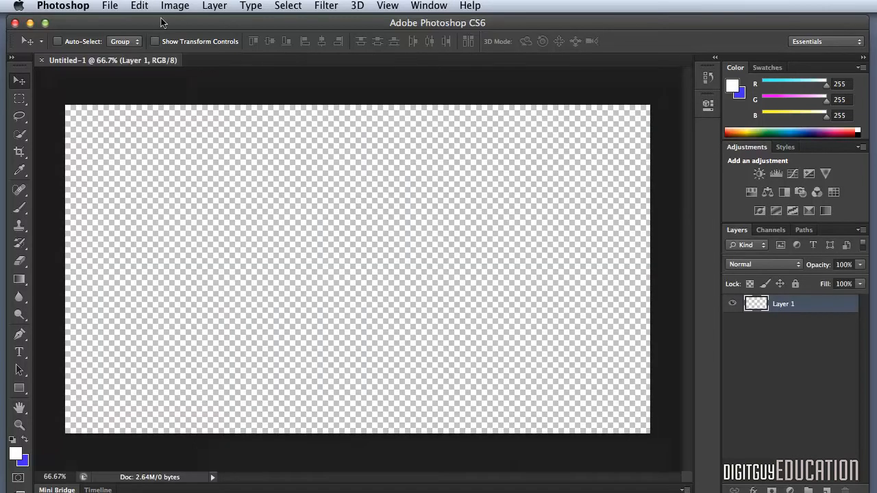
# Step: Open the Bricks1.jpg image from the Desktop
pyautogui.click(109, 5)
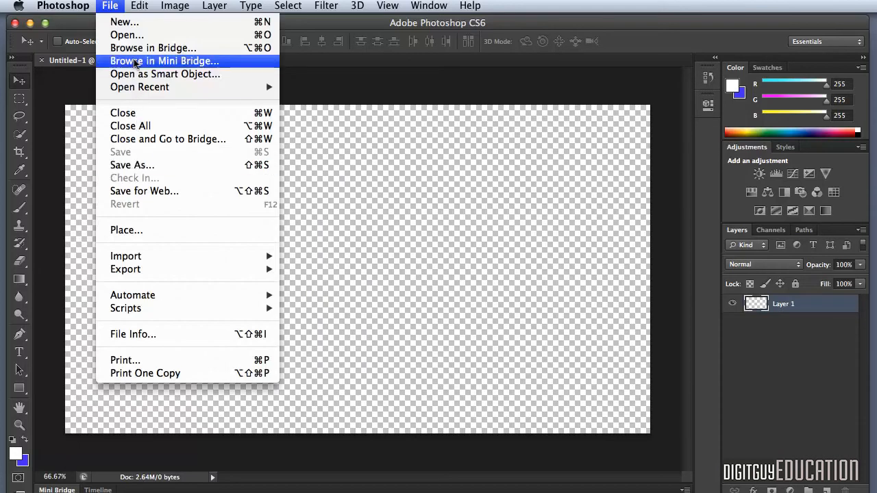
pyautogui.click(434, 171)
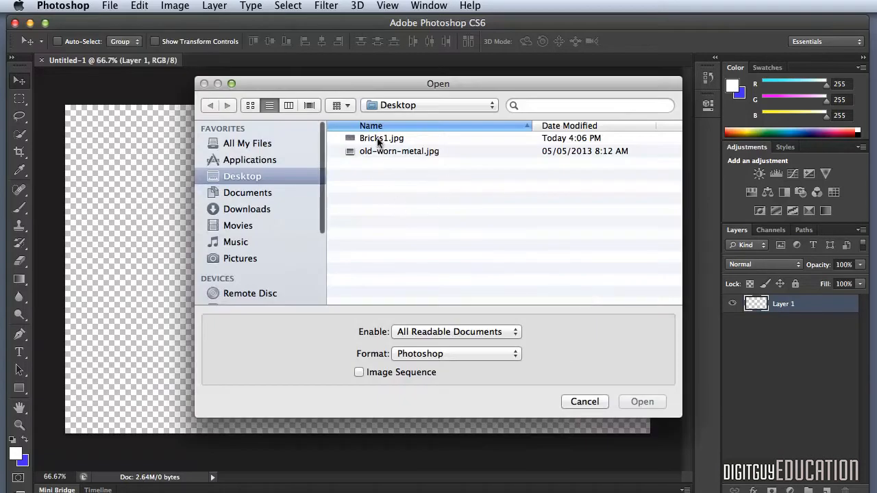
pyautogui.click(378, 137)
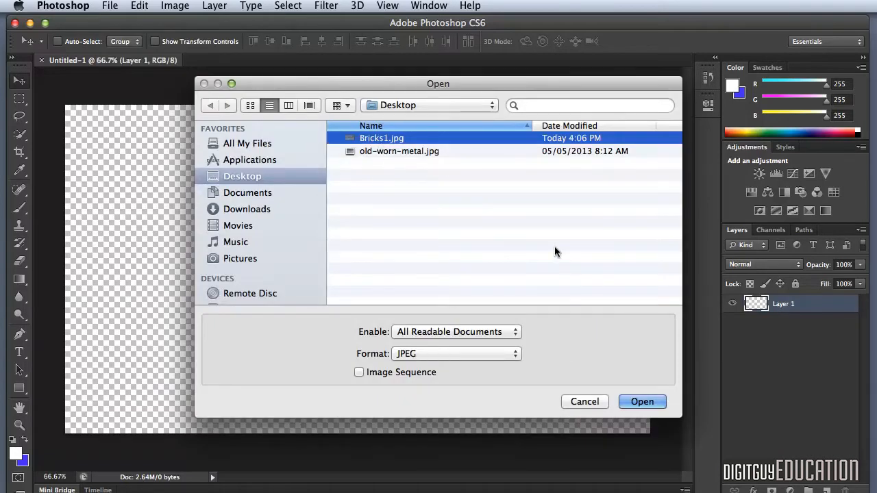
pyautogui.click(646, 401)
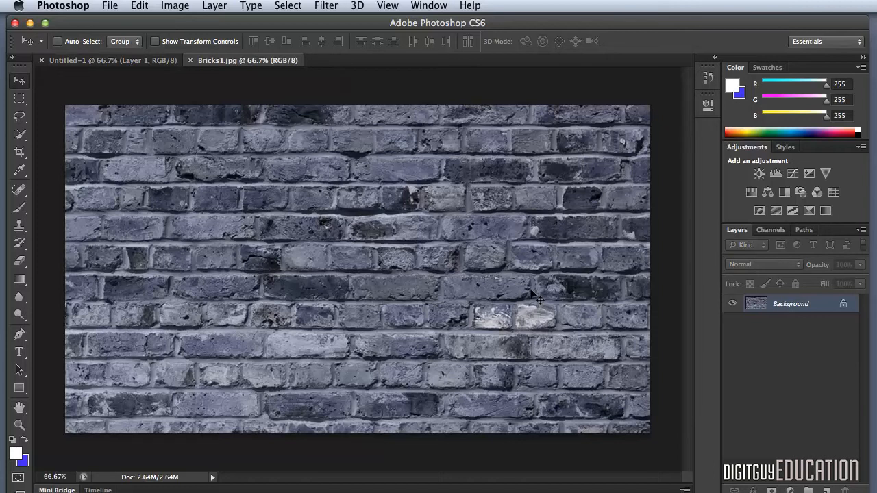
# Step: Copy the entire brick image and paste it into the Untitled-1 document
pyautogui.press('super+a')
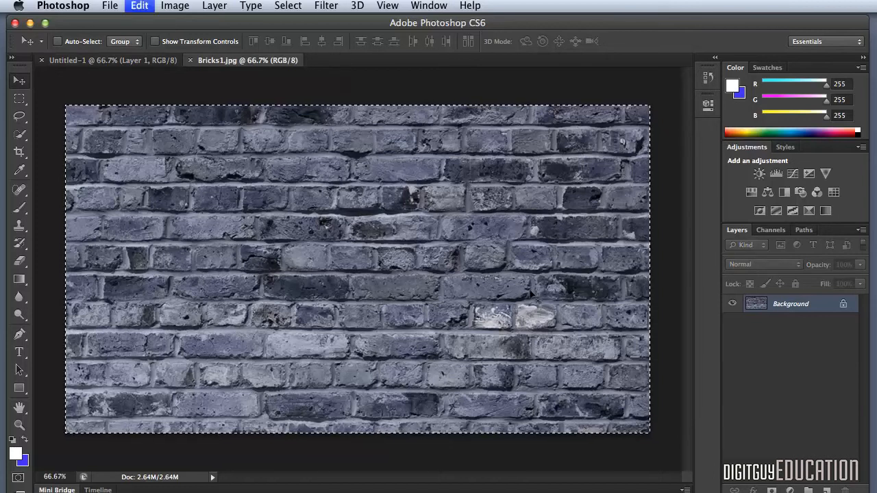
pyautogui.click(120, 60)
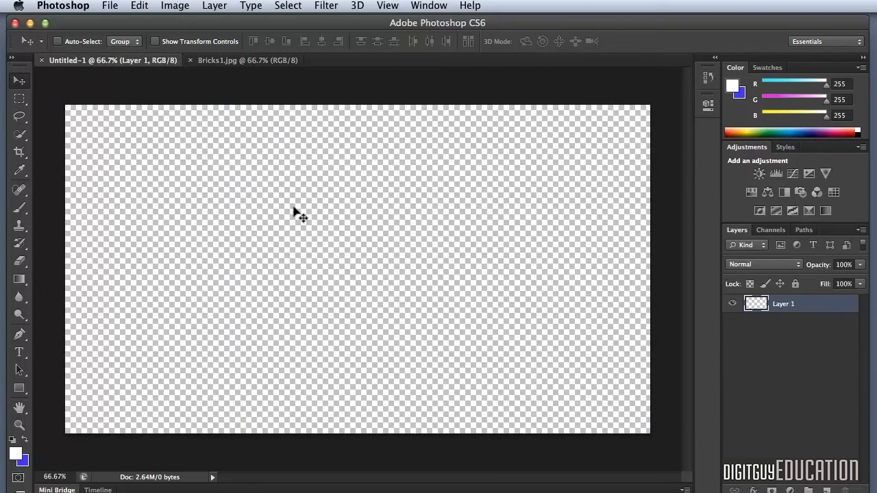
pyautogui.press('super+v')
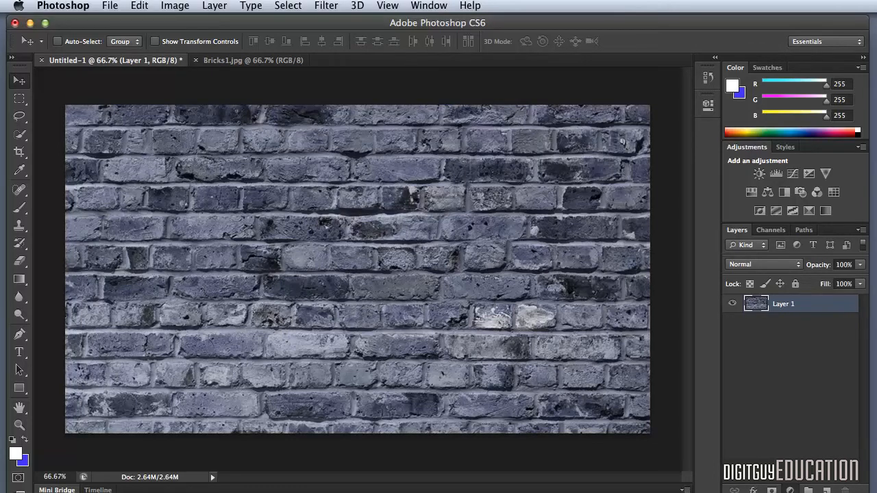
# Step: Darken the brick layer with a Levels adjustment layer whose white output level is set to 80
pyautogui.click(775, 173)
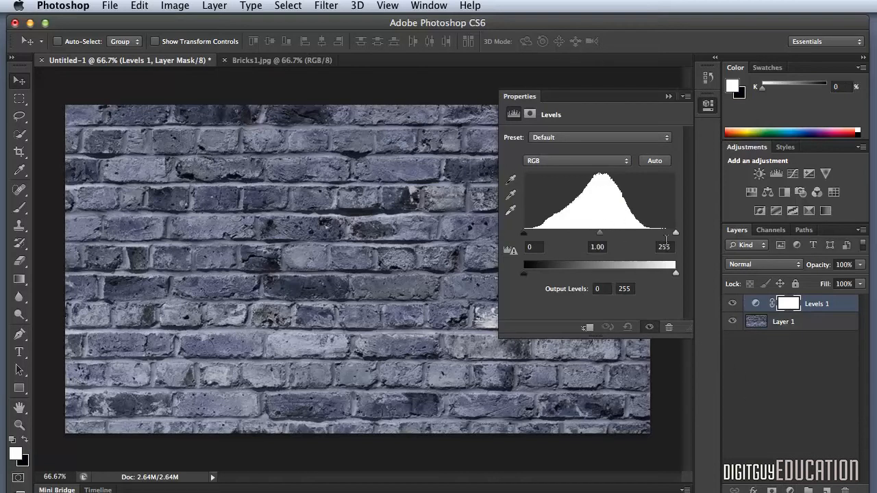
pyautogui.click(665, 246)
pyautogui.click(626, 282)
pyautogui.write('80')
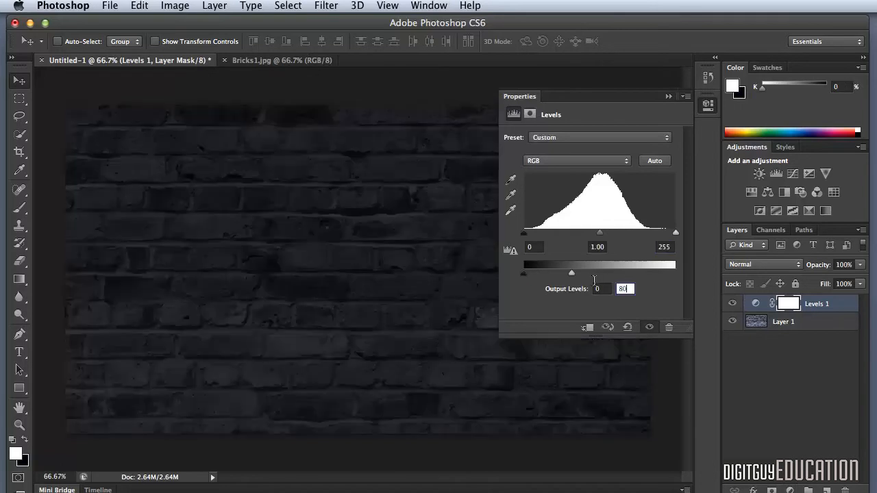
pyautogui.click(665, 96)
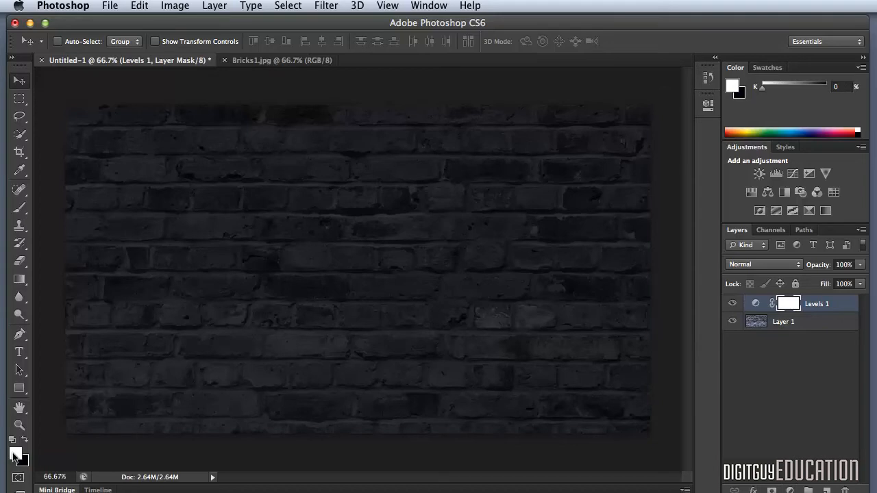
# Step: Add the white text "DESIGN CENTRE ENMORE" in Fairview at 80 pt and position it near the middle of the wall
pyautogui.click(19, 353)
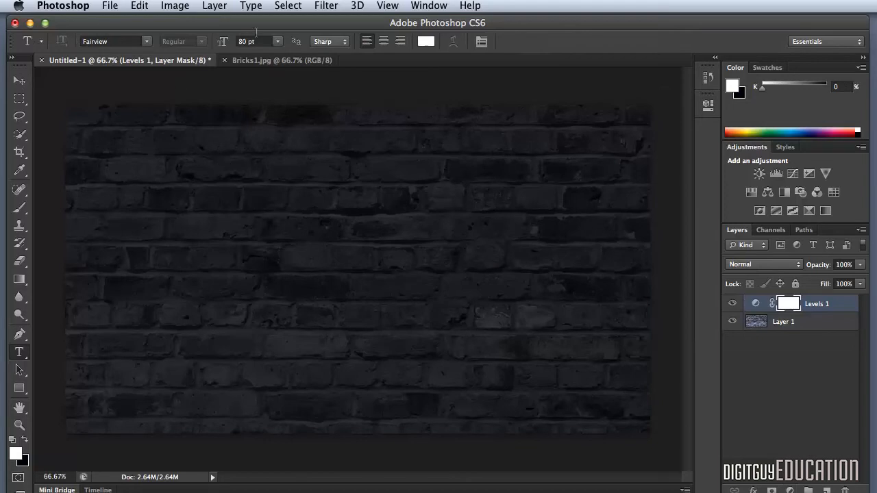
pyautogui.click(105, 247)
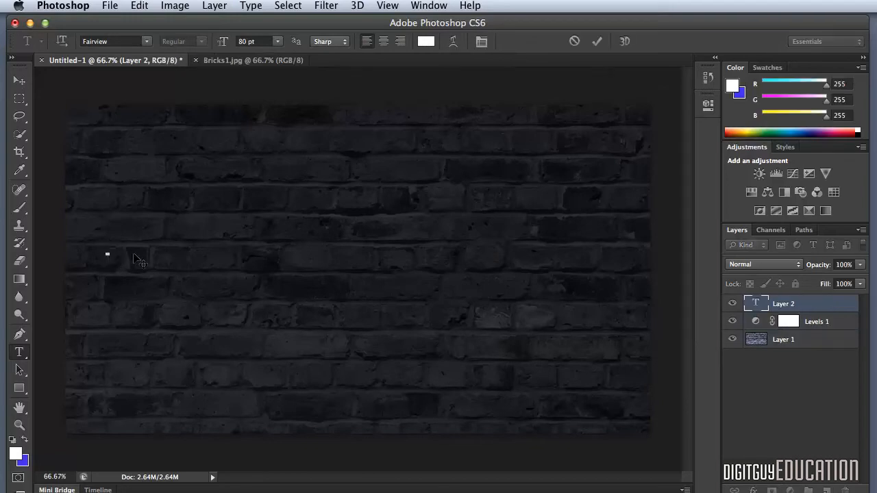
pyautogui.write('DESIG')
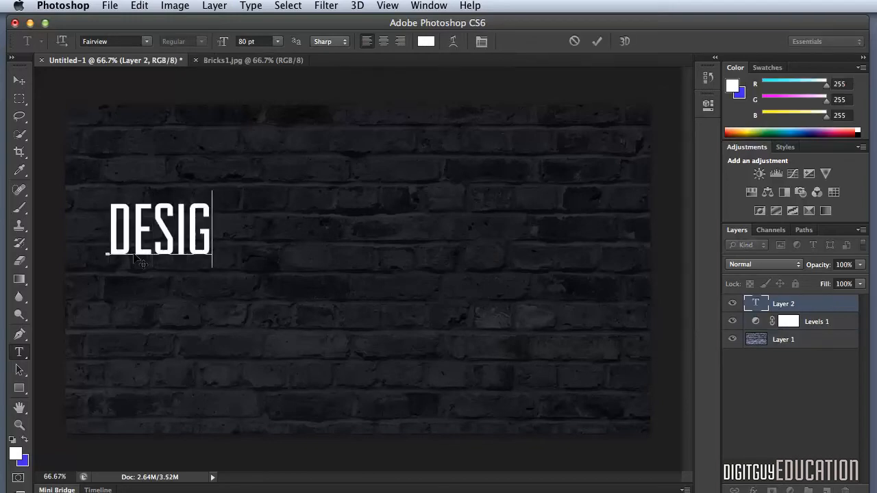
pyautogui.write('N CENTRE')
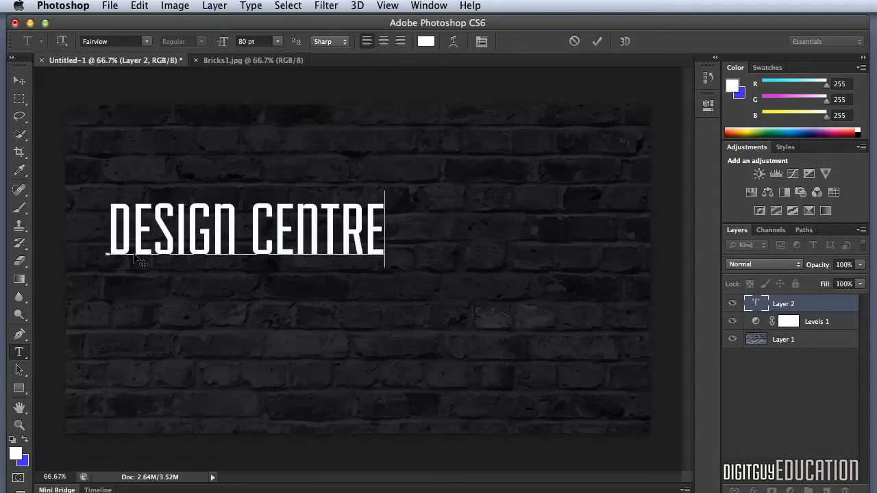
pyautogui.write(' ENMO')
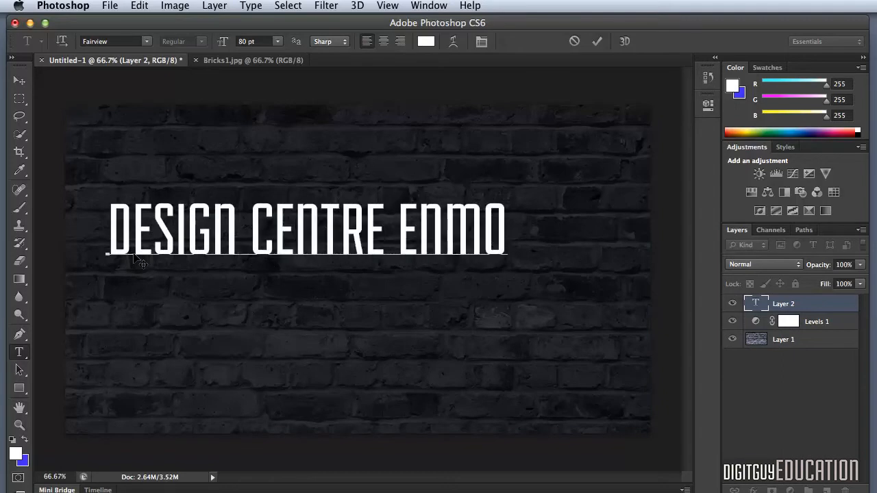
pyautogui.write('RE')
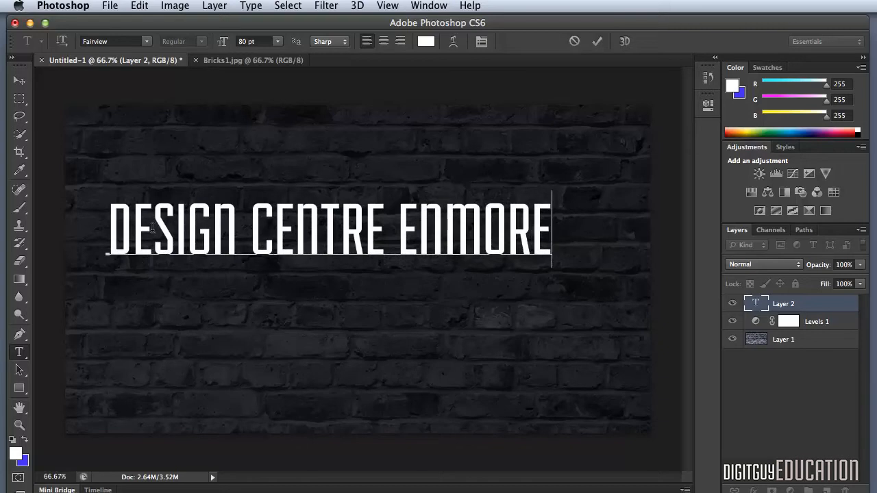
pyautogui.click(20, 81)
pyautogui.moveTo(283, 235); pyautogui.dragTo(309, 248)
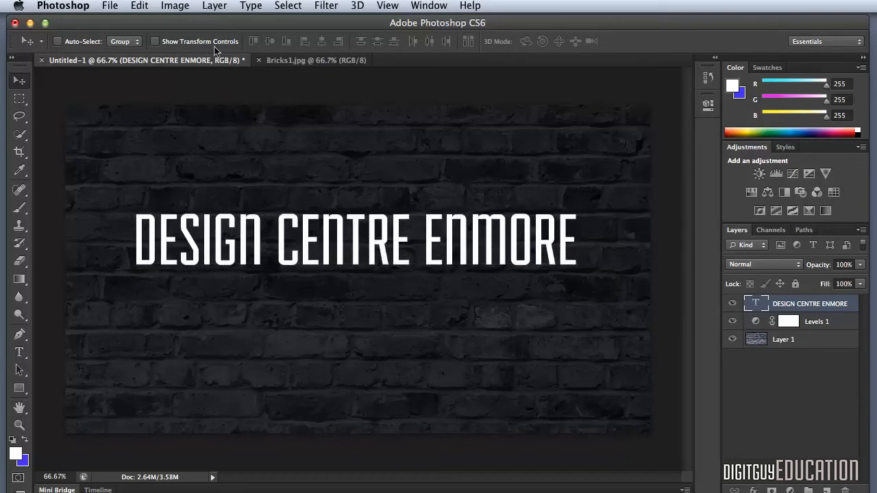
# Step: Rasterize the DESIGN CENTRE ENMORE type layer
pyautogui.click(212, 6)
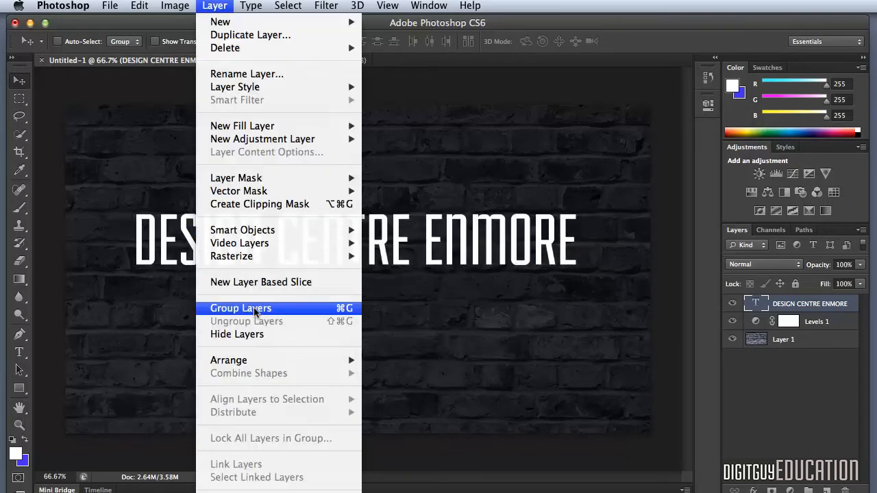
pyautogui.moveTo(315, 246)
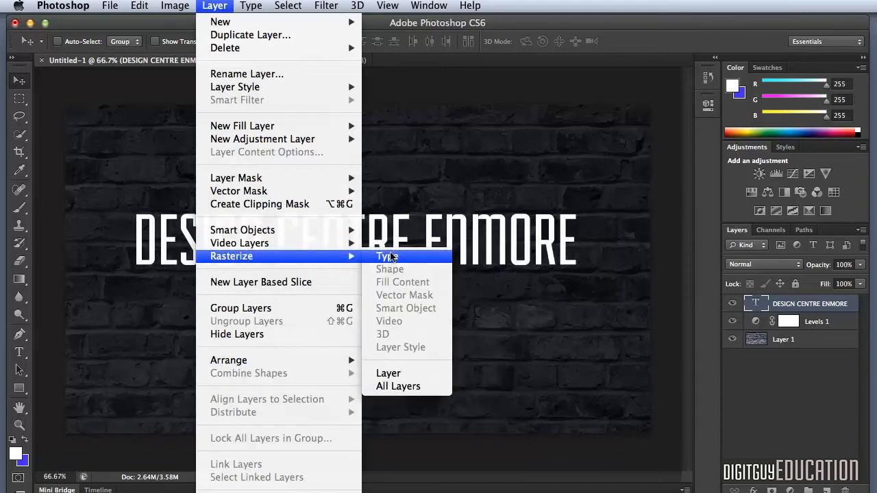
pyautogui.click(388, 256)
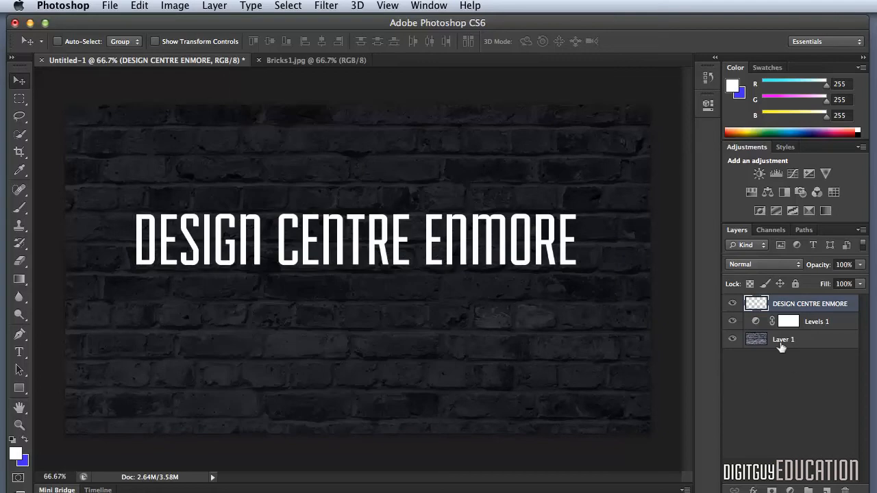
# Step: Load the lettering's outline as a selection and save it as a new channel named "text"
pyautogui.keyDown('super'); pyautogui.click(754, 303); pyautogui.keyUp('super')
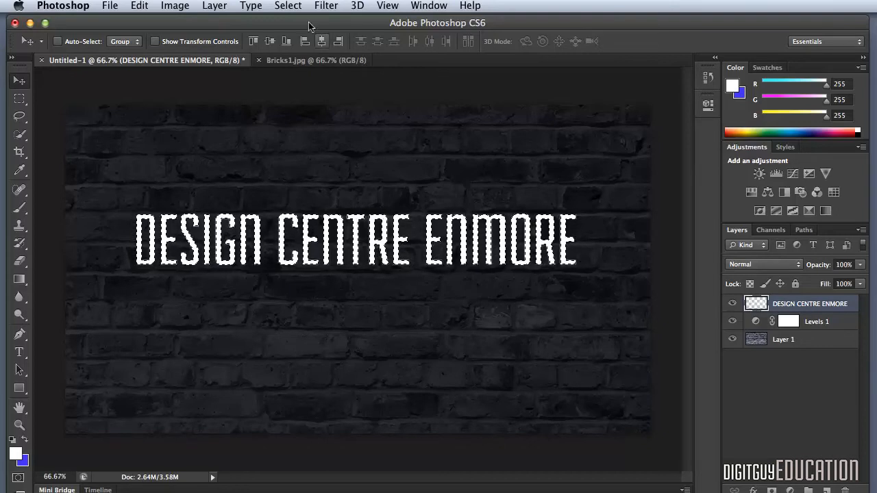
pyautogui.click(287, 6)
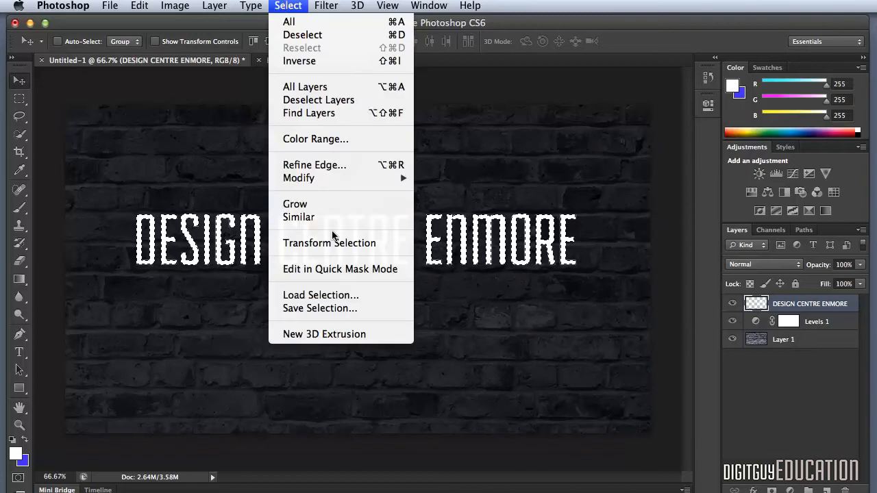
pyautogui.click(331, 308)
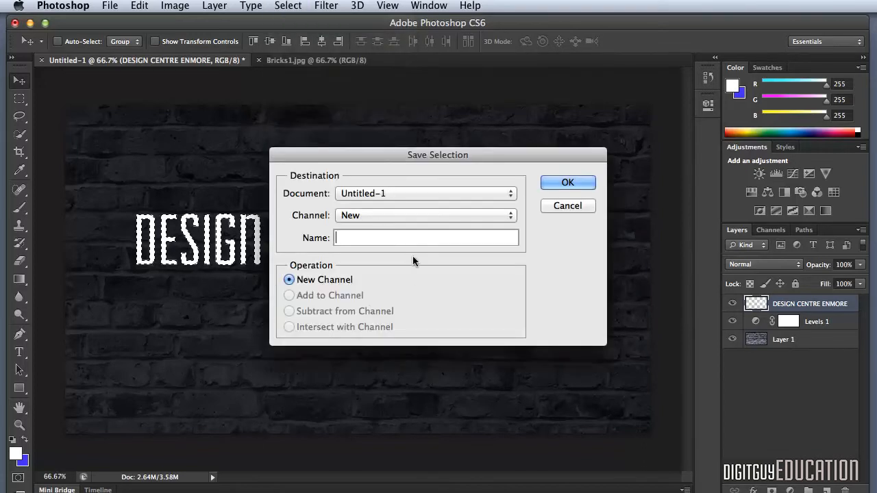
pyautogui.write('TEXT')
pyautogui.moveTo(356, 237); pyautogui.dragTo(290, 233)
pyautogui.write('text')
pyautogui.click(555, 182)
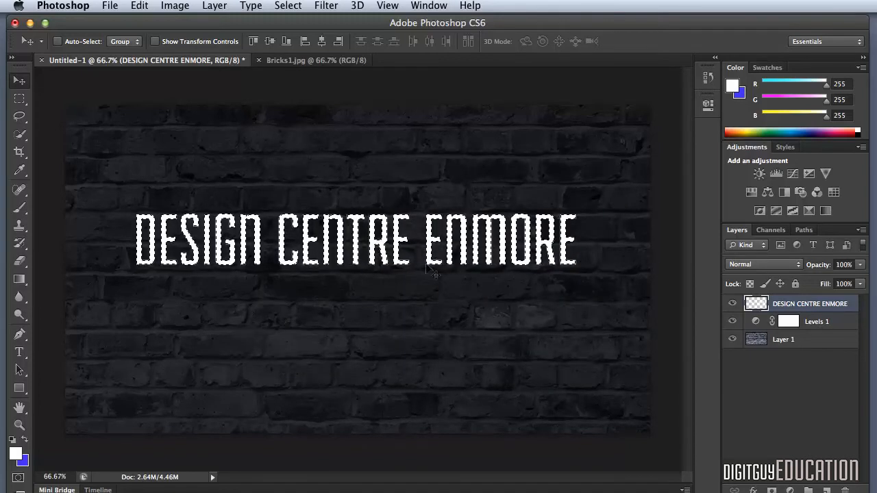
# Step: Contract the lettering selection by 3 pixels and delete the white fill inside it, leaving only the letter outlines
pyautogui.press('super+d')
pyautogui.press('super+equal')
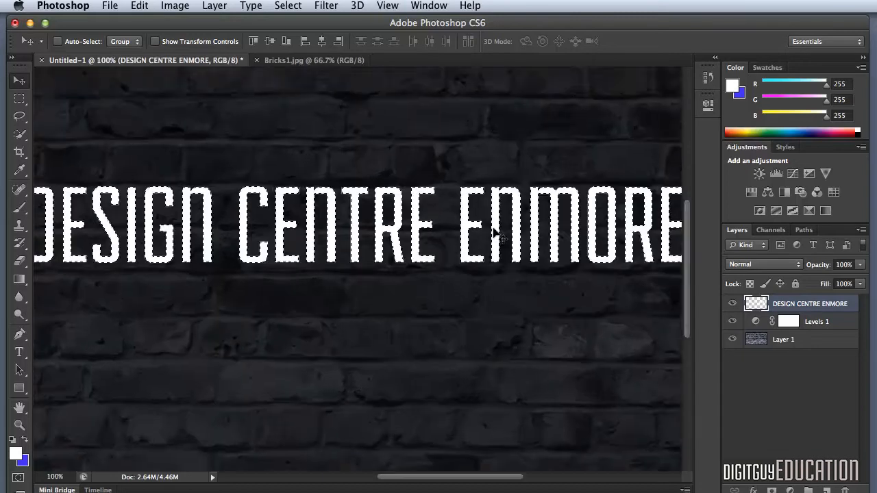
pyautogui.press('super+equal')
pyautogui.moveTo(430, 323); pyautogui.dragTo(377, 391)
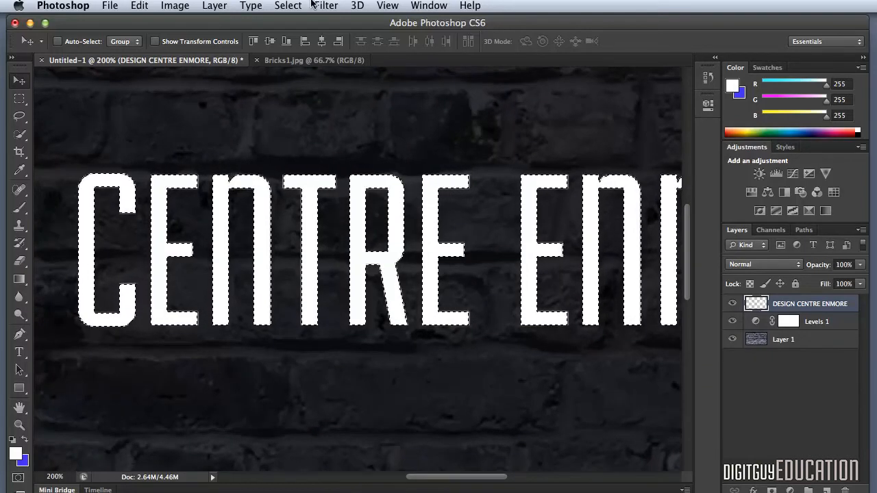
pyautogui.click(288, 5)
pyautogui.moveTo(305, 179)
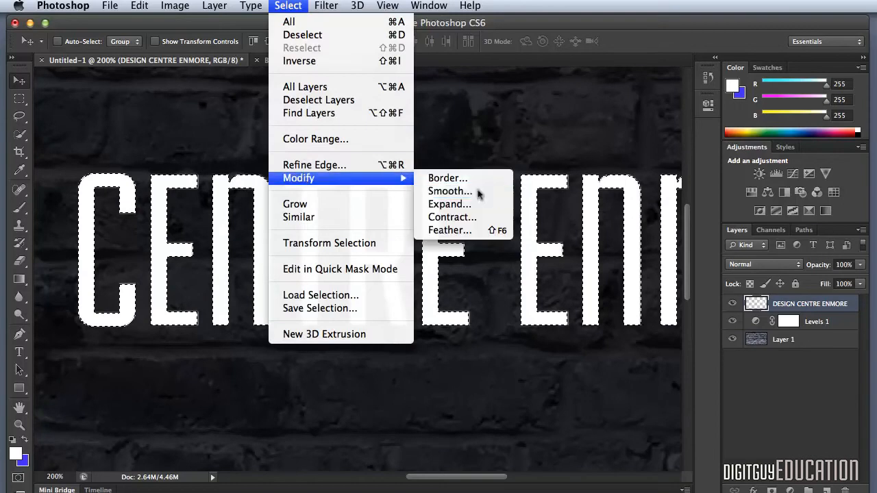
pyautogui.click(477, 217)
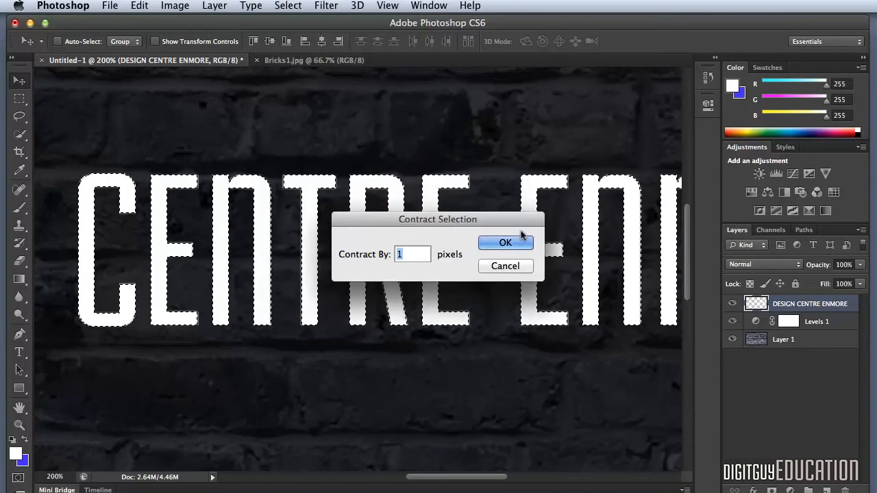
pyautogui.write('3')
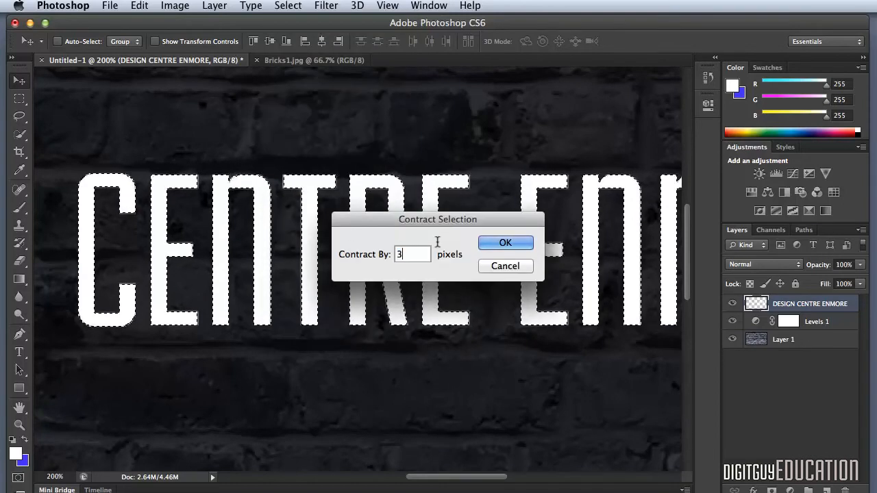
pyautogui.click(510, 243)
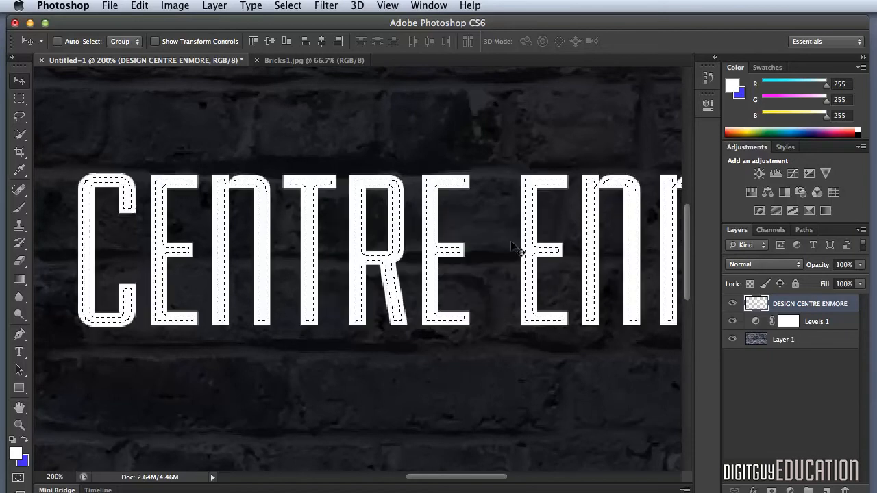
pyautogui.press('Delete')
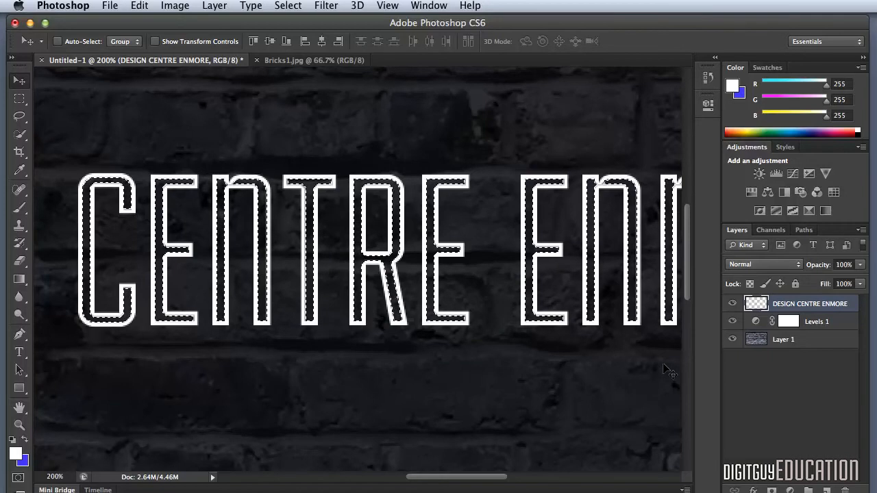
# Step: Deselect the lettering and add a Color Overlay in 6eaafb to the DESIGN CENTRE ENMORE layer
pyautogui.press('super+d')
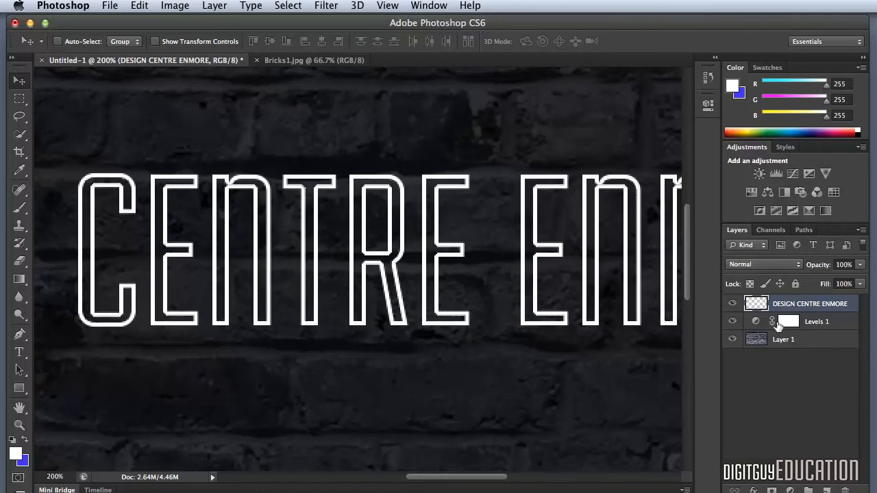
pyautogui.doubleClick(749, 304)
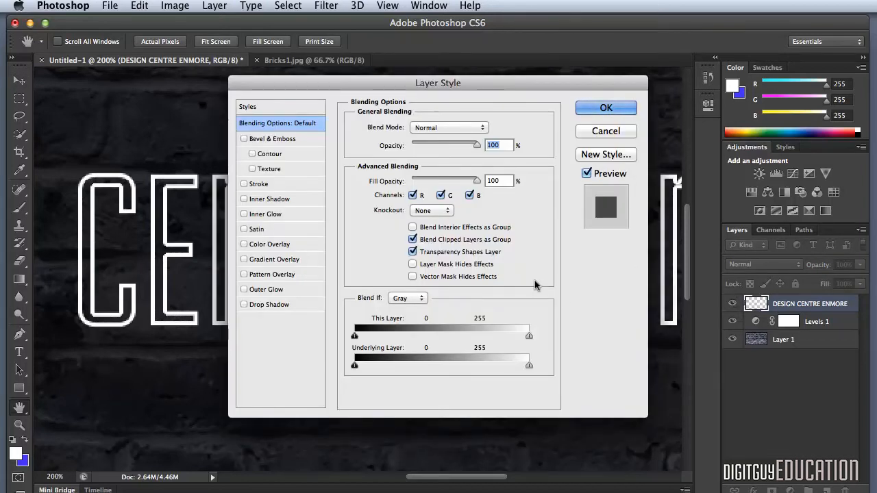
pyautogui.click(270, 244)
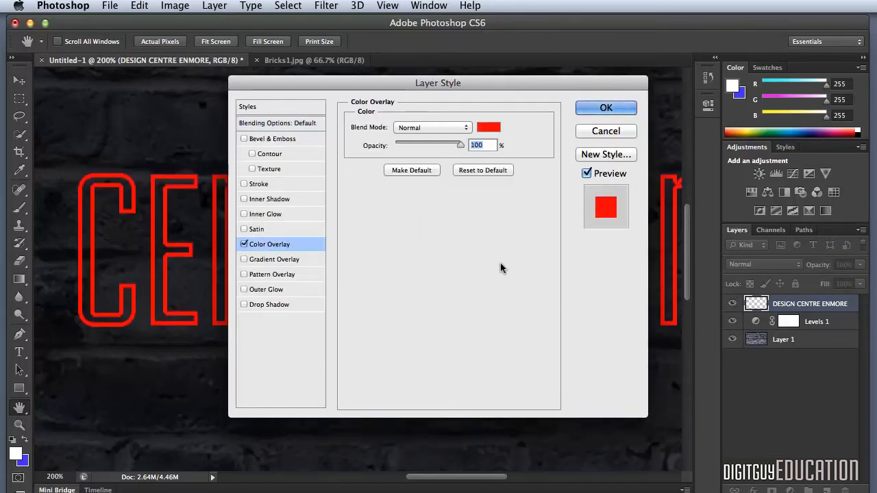
pyautogui.click(483, 127)
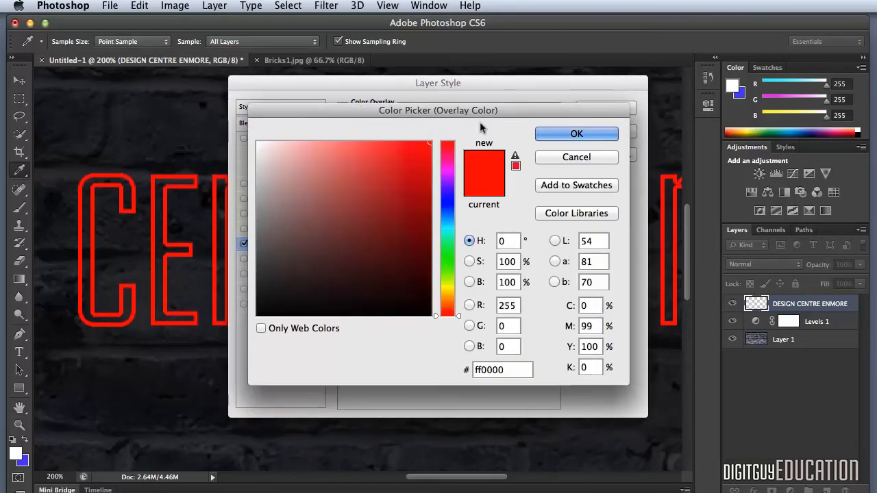
pyautogui.doubleClick(505, 363)
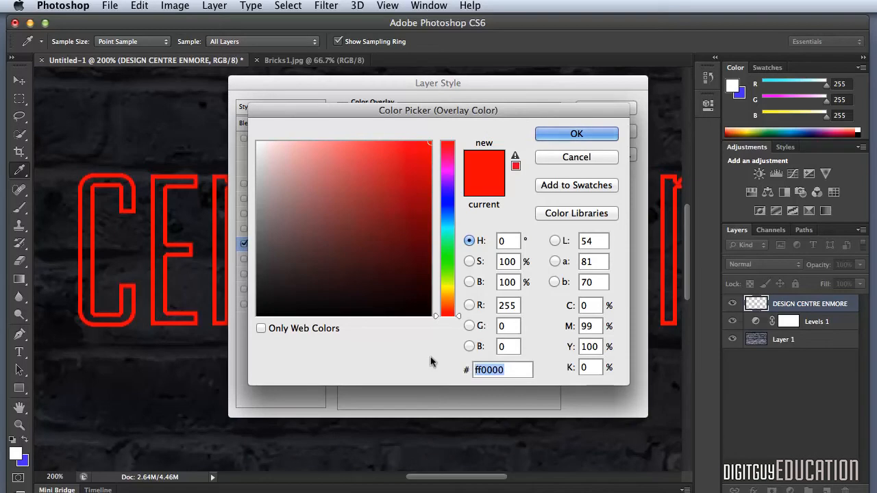
pyautogui.write('6e')
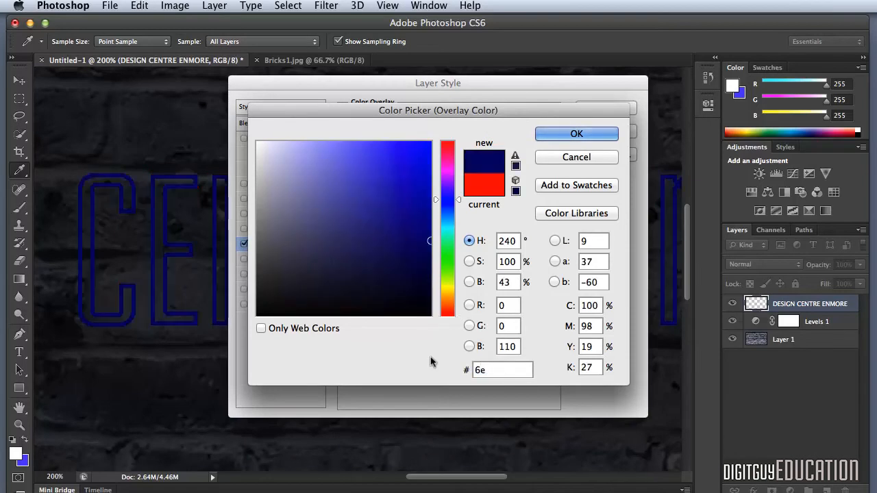
pyautogui.write('aafb')
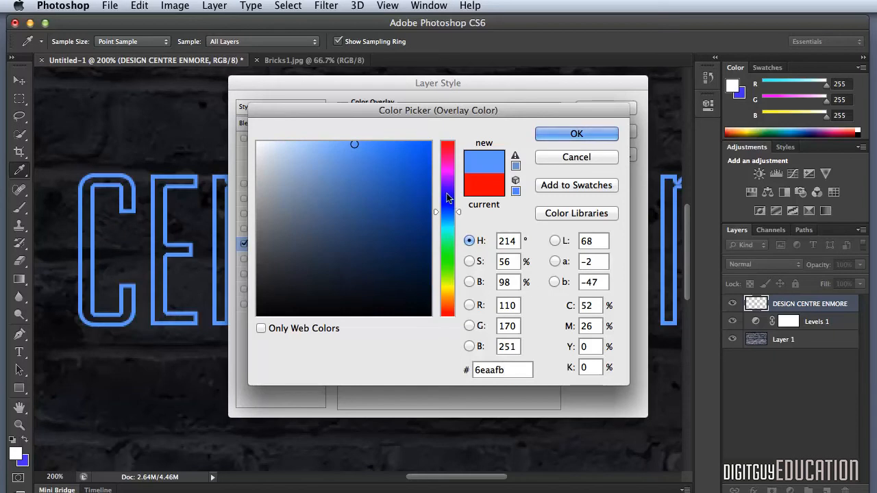
pyautogui.click(579, 134)
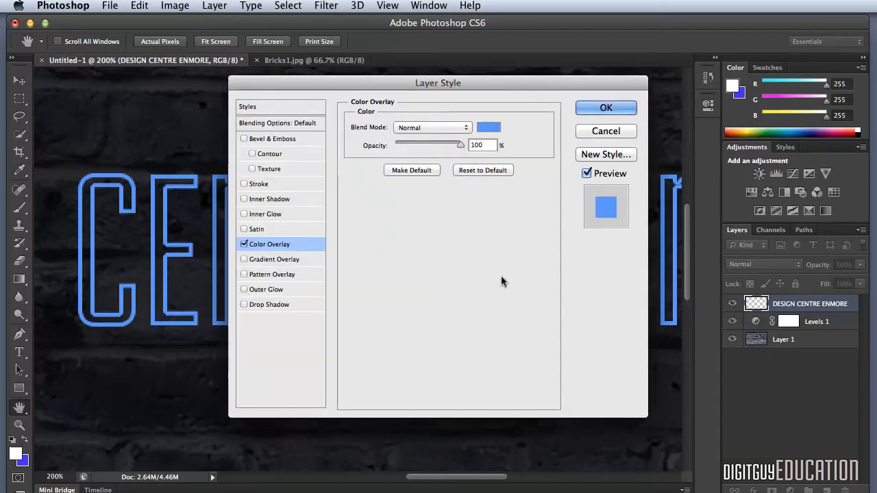
# Step: Add an Outer Glow to the lettering and set its colour to 0b5bff
pyautogui.click(271, 287)
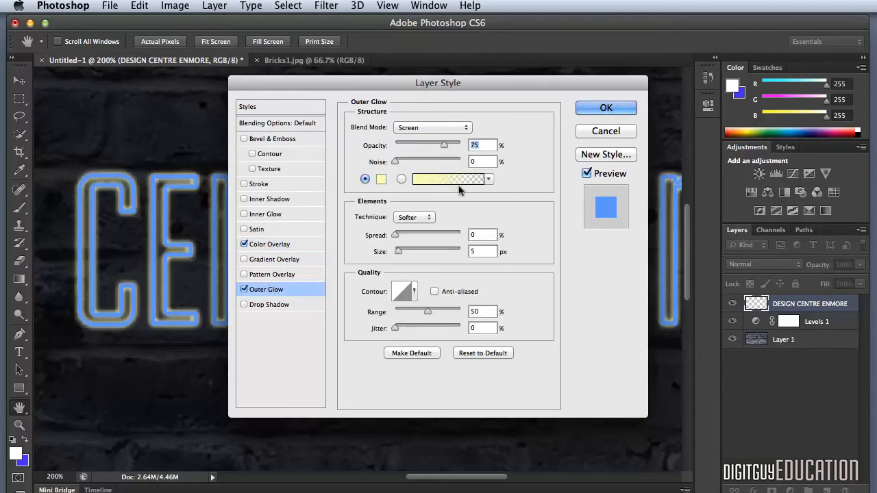
pyautogui.click(379, 178)
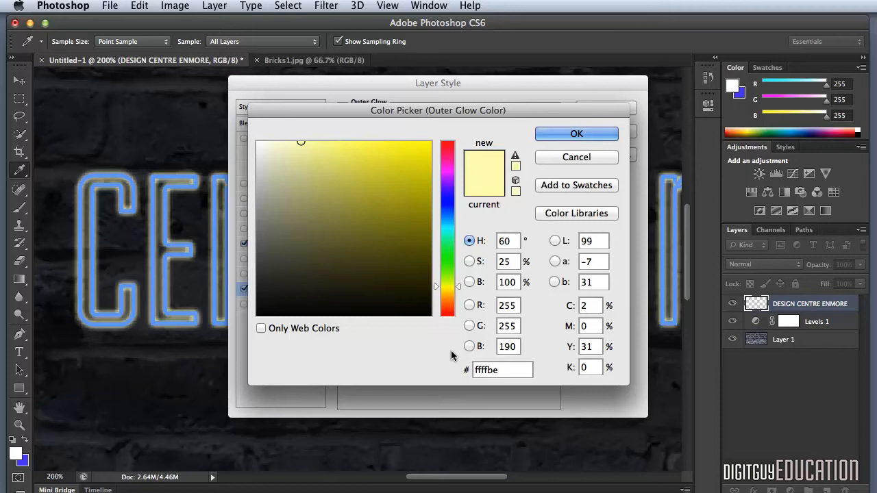
pyautogui.doubleClick(512, 369)
pyautogui.write('0')
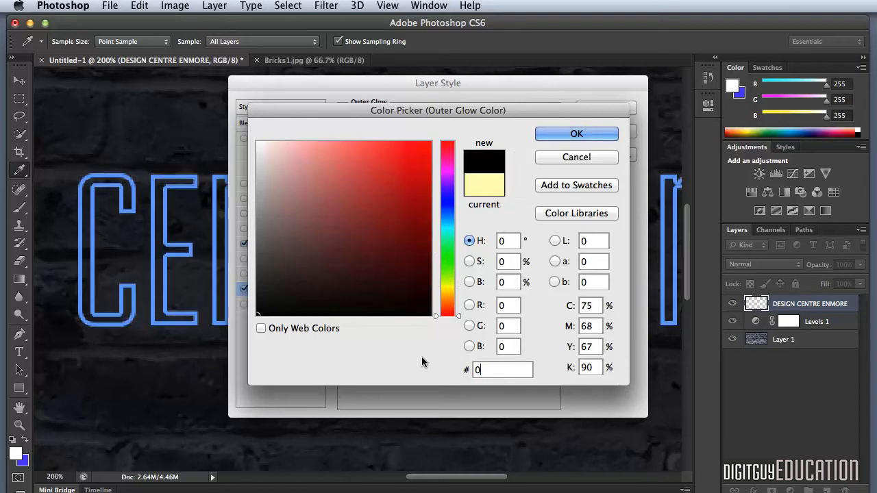
pyautogui.write('b')
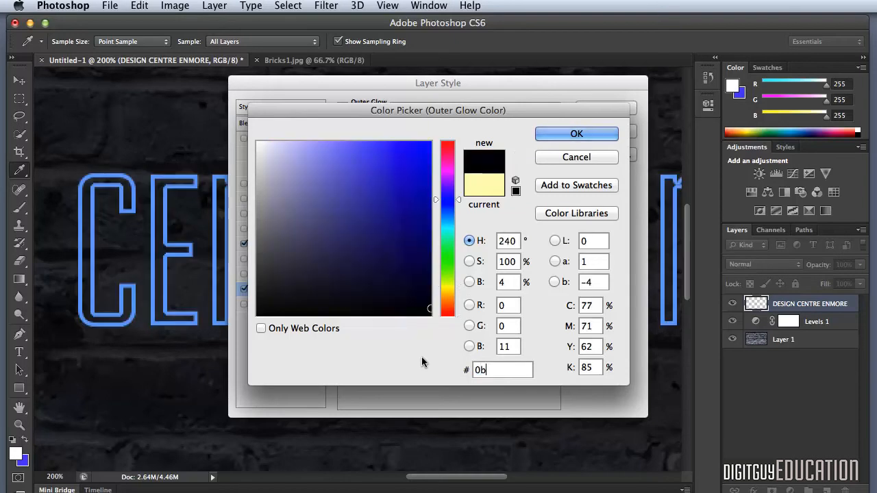
pyautogui.write('5bff')
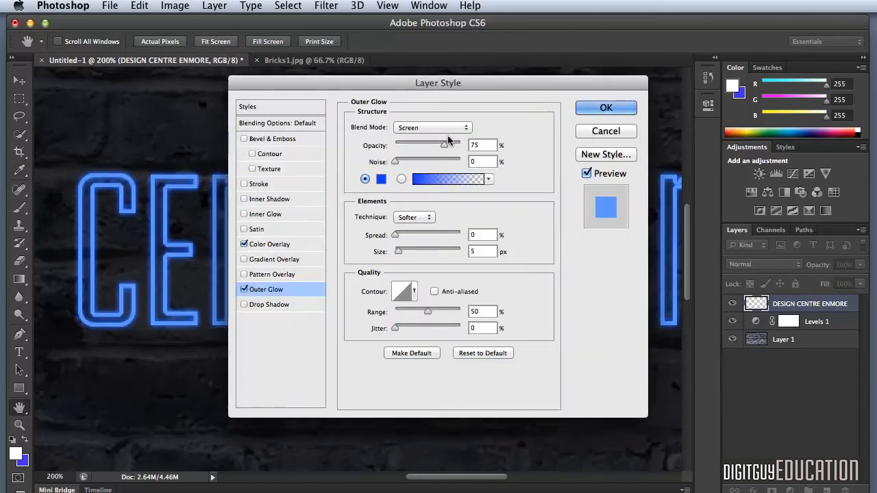
# Step: Set the lettering's Outer Glow to Normal blend mode with a size of 10 px
pyautogui.click(419, 127)
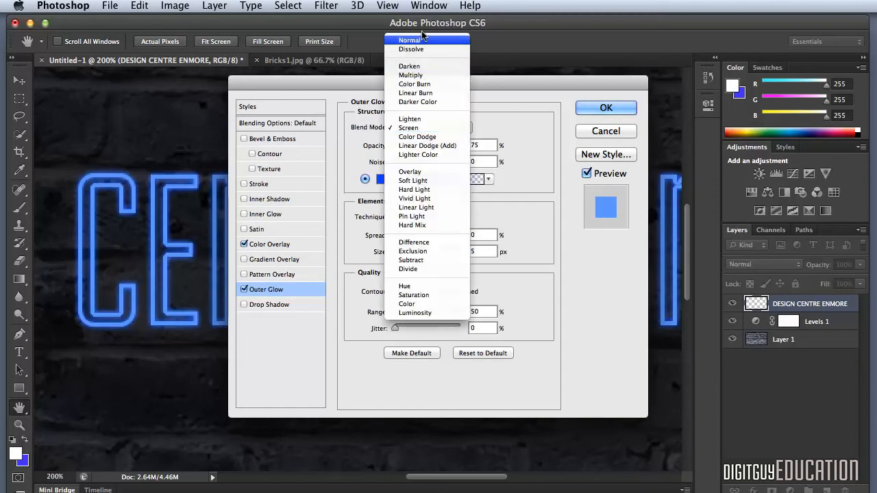
pyautogui.click(419, 40)
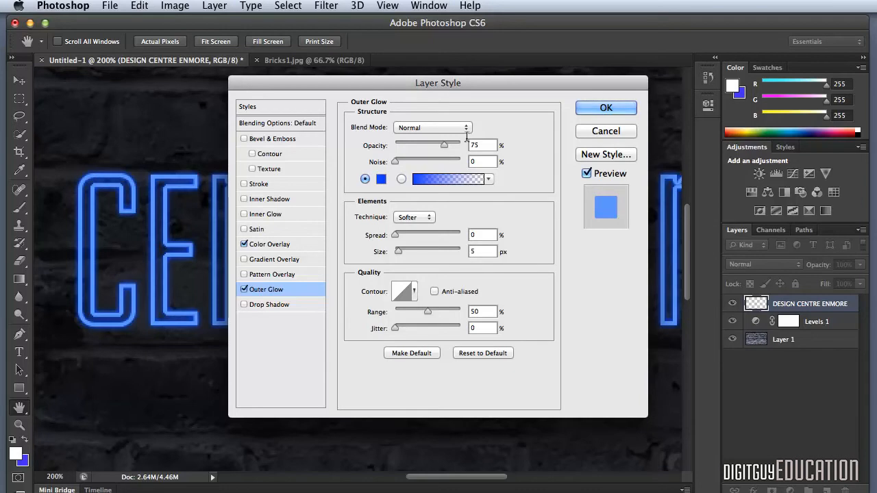
pyautogui.doubleClick(475, 251)
pyautogui.write('10')
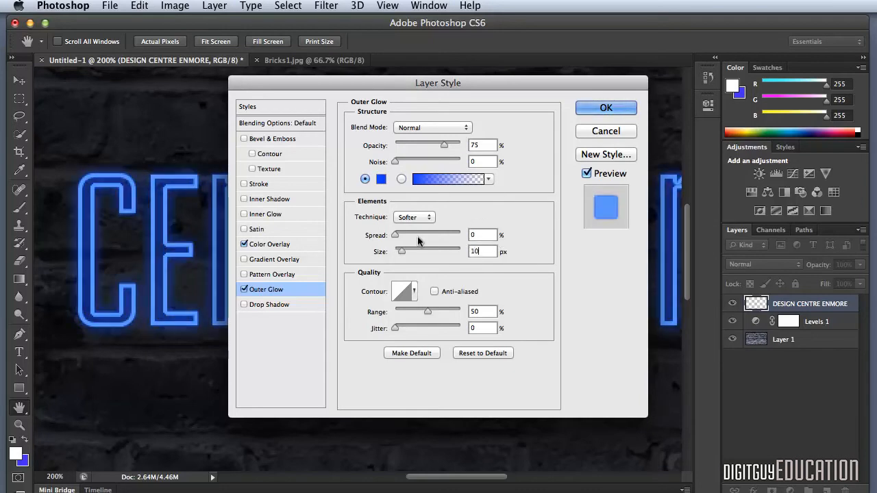
# Step: Add a Drop Shadow to the lettering with 100% opacity, 5 px distance and 7 px size, and apply the layer style
pyautogui.click(269, 306)
pyautogui.click(483, 189)
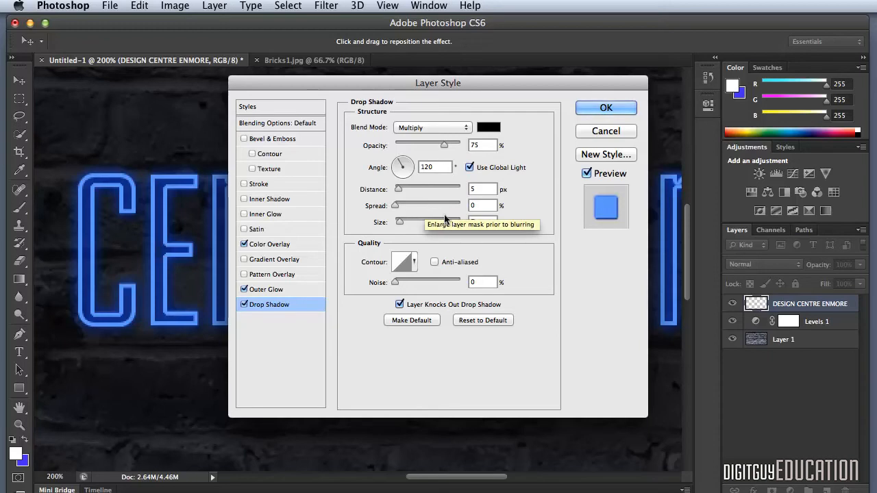
pyautogui.moveTo(480, 143); pyautogui.dragTo(439, 137)
pyautogui.write('100')
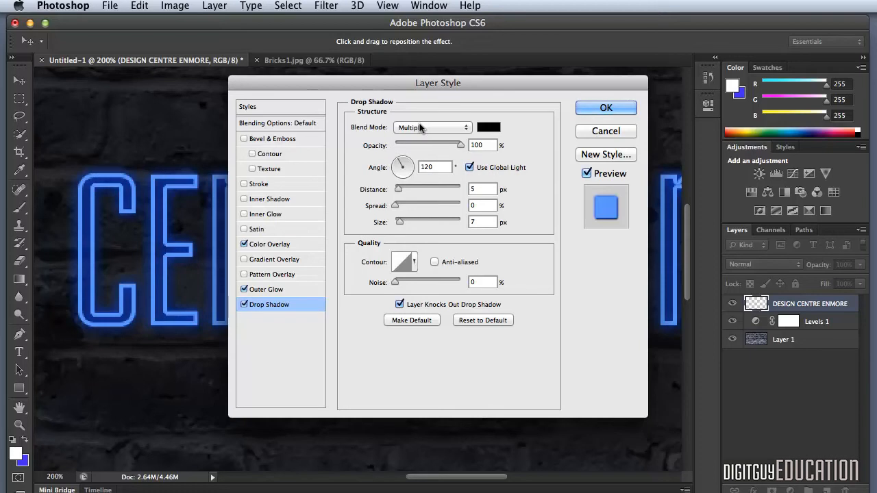
pyautogui.click(605, 109)
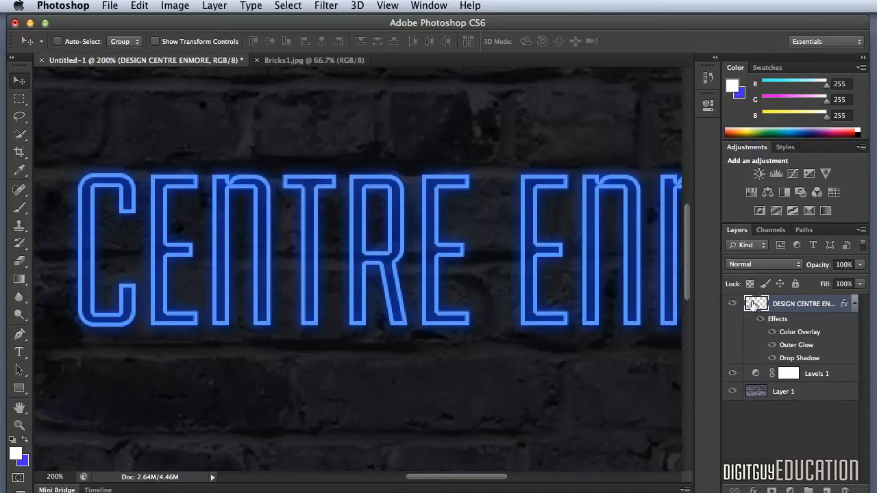
# Step: Duplicate the styled lettering layer and set the copy's Outer Glow to Color Dodge at 100% opacity
pyautogui.press('super+j')
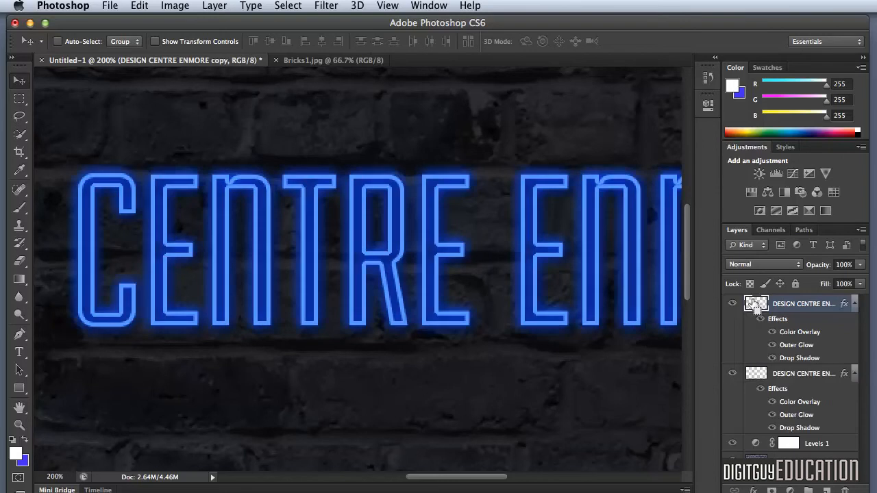
pyautogui.doubleClick(790, 345)
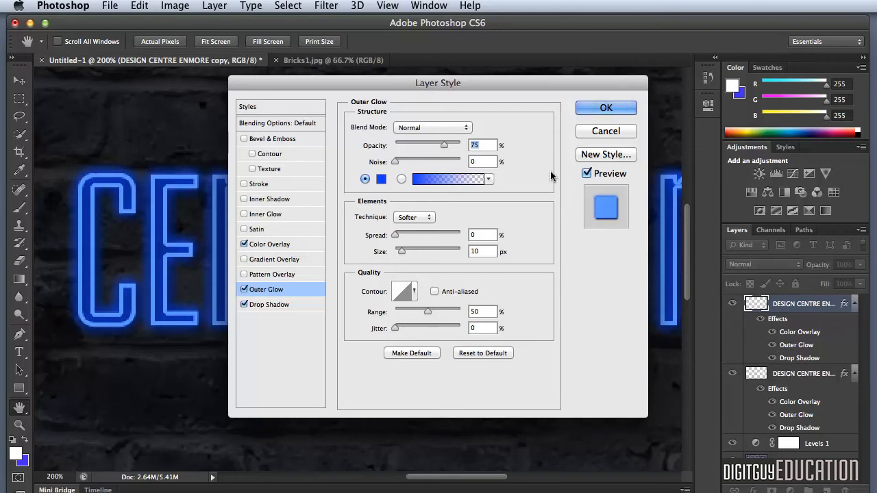
pyautogui.click(427, 128)
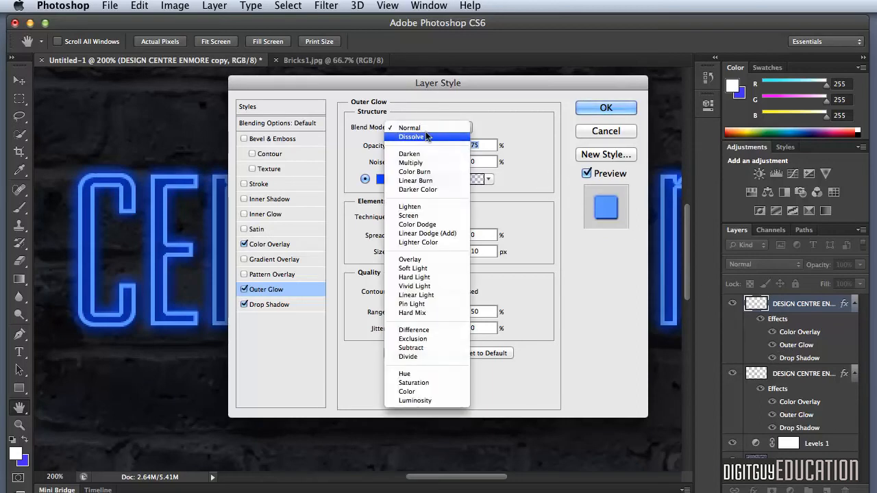
pyautogui.click(423, 225)
pyautogui.write('1')
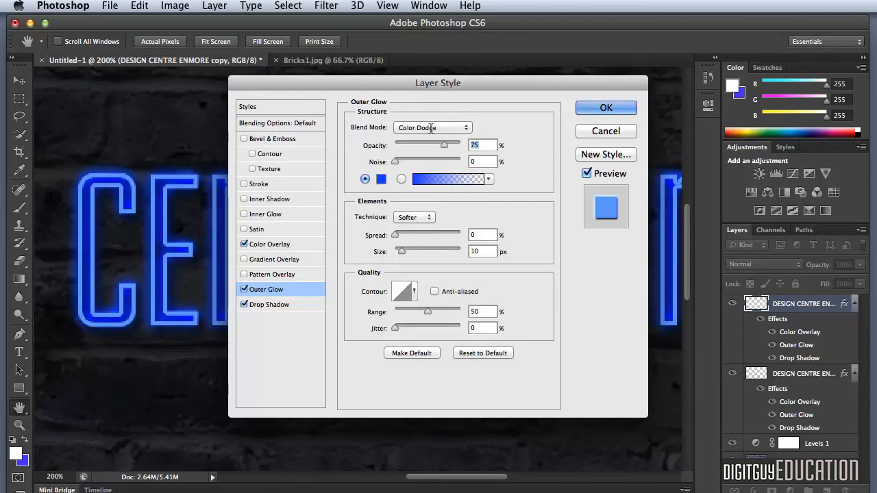
pyautogui.write('00')
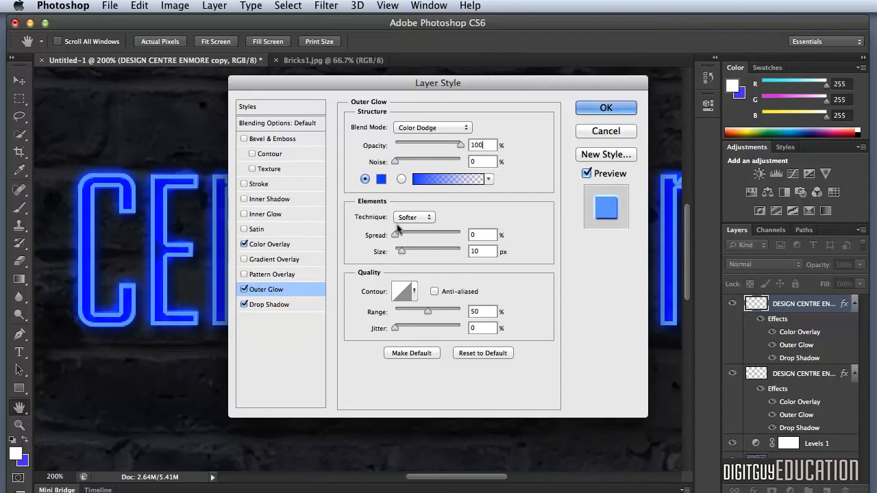
# Step: Change the Outer Glow colour of the lettering copy to 5b8ff9
pyautogui.click(377, 179)
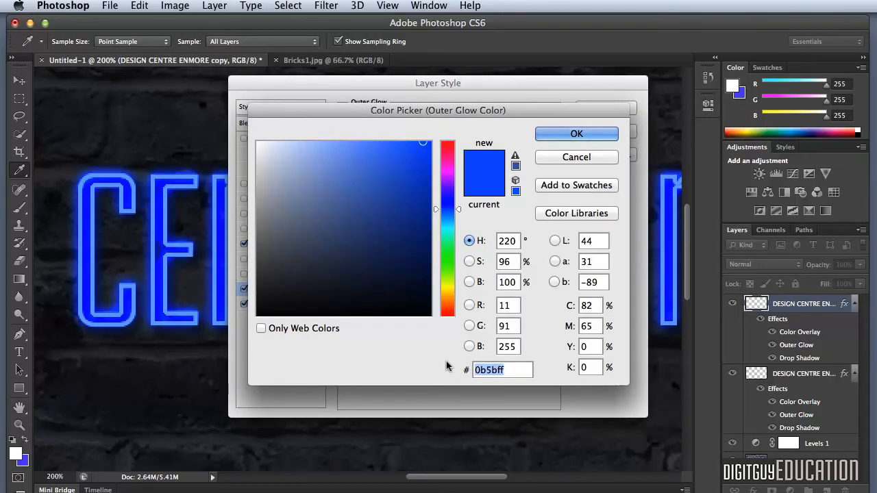
pyautogui.write('5b')
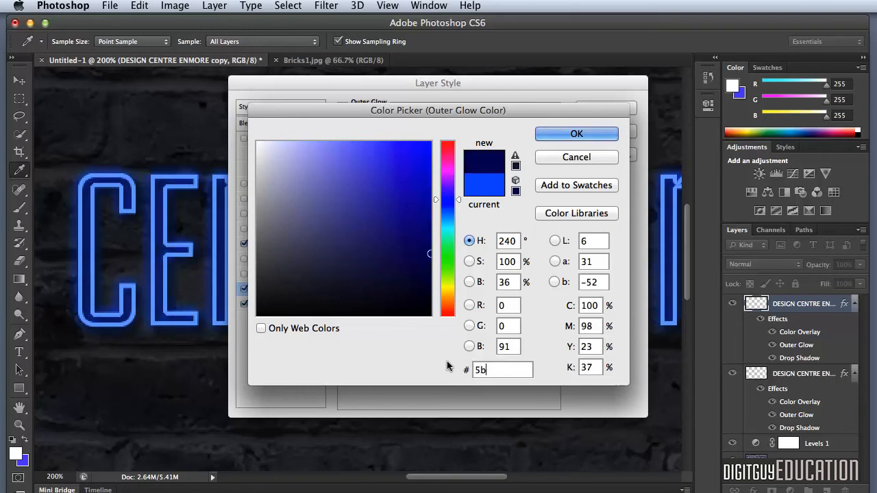
pyautogui.write('8')
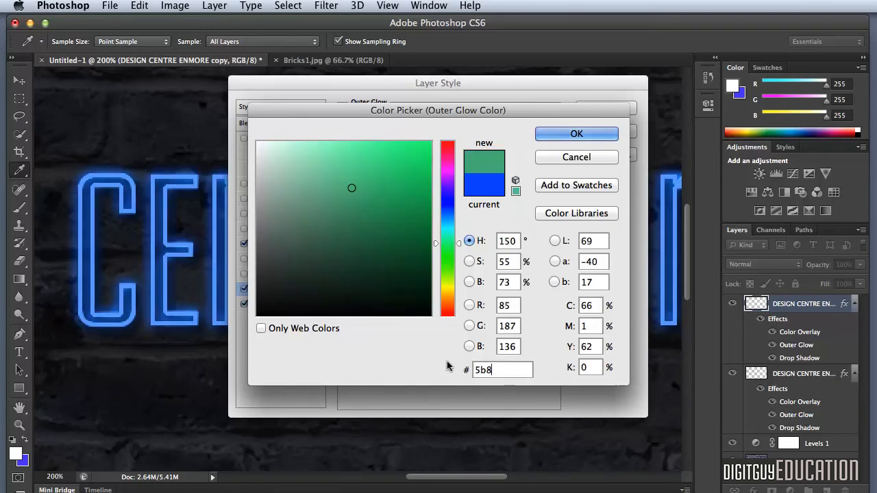
pyautogui.write('ff9')
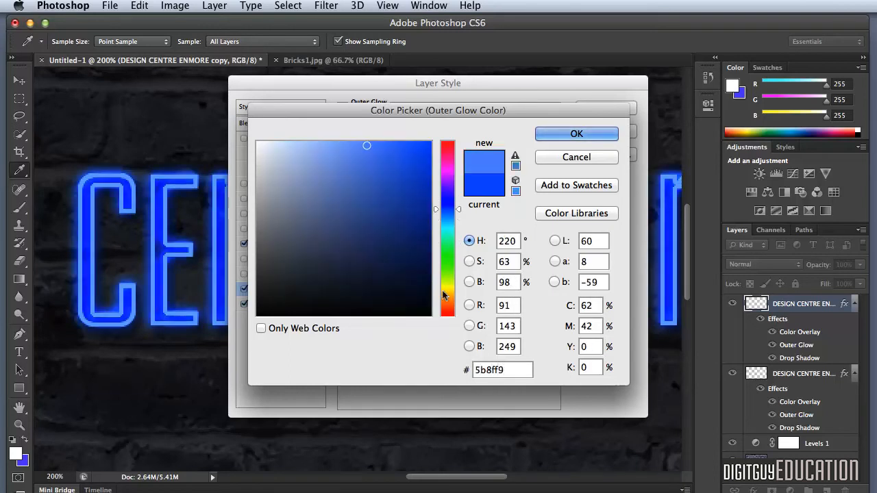
pyautogui.click(559, 132)
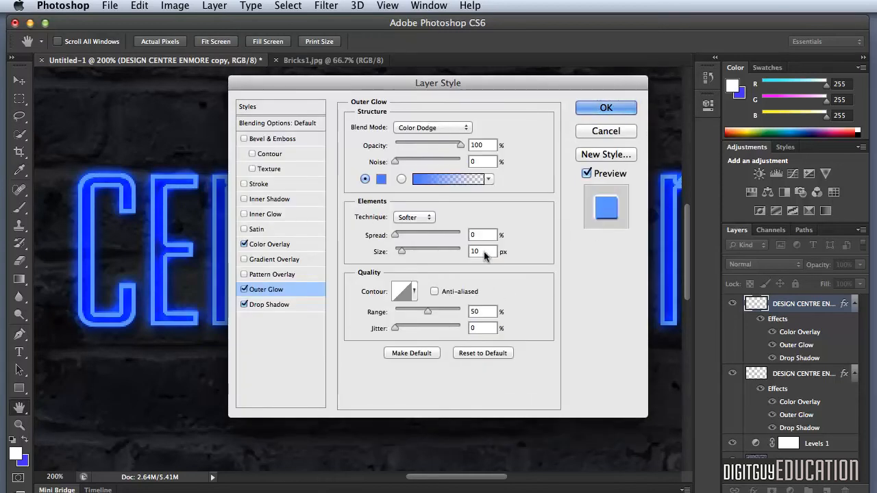
# Step: Set the copy's Outer Glow size to 100 px, turn off its Drop Shadow and apply the layer style
pyautogui.write('10')
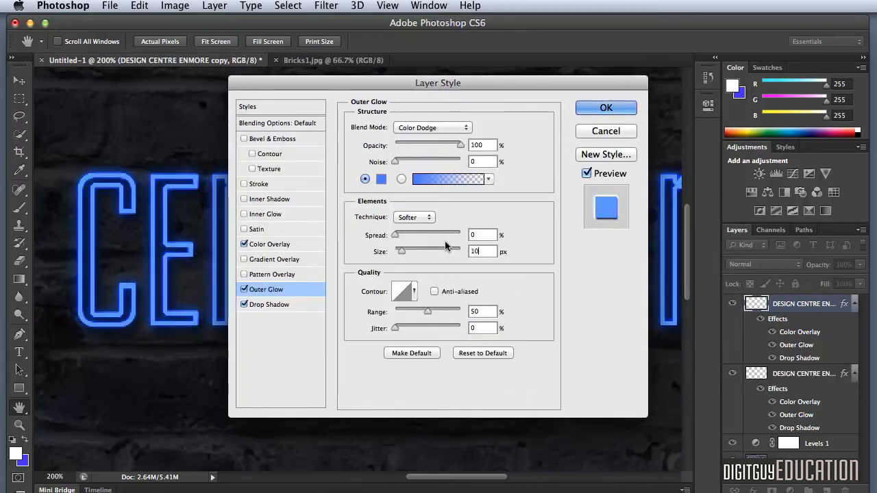
pyautogui.write('0')
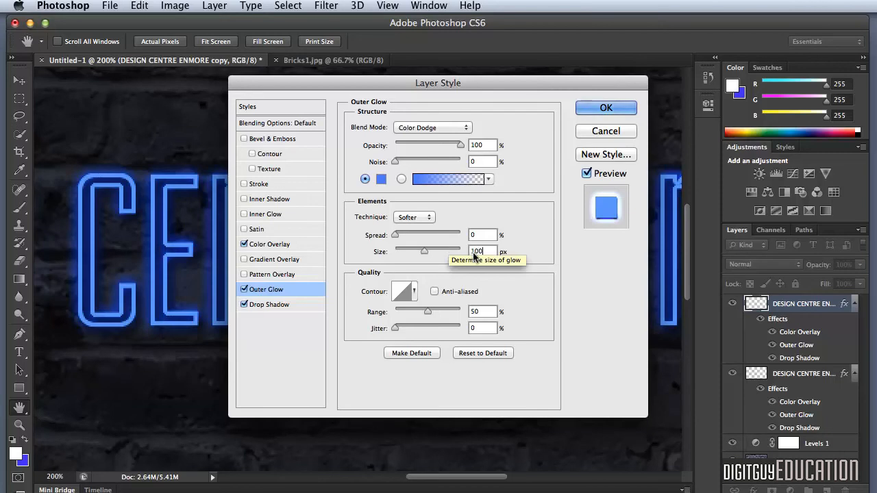
pyautogui.click(243, 304)
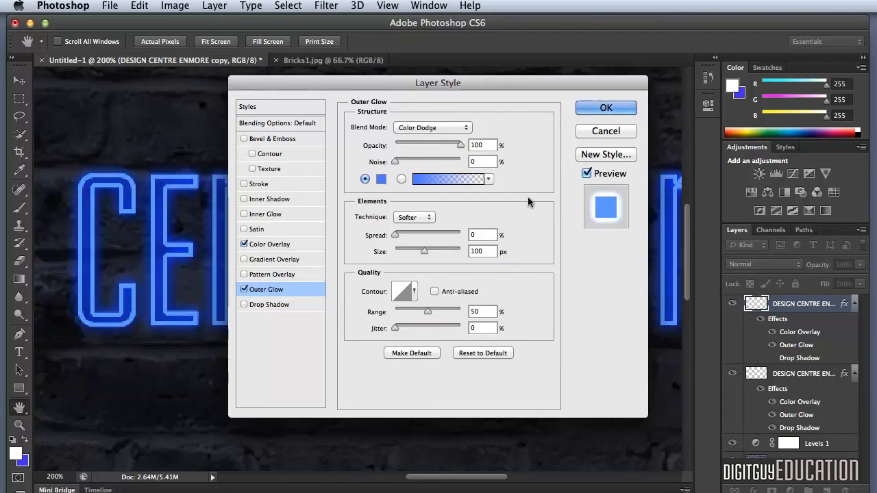
pyautogui.click(605, 108)
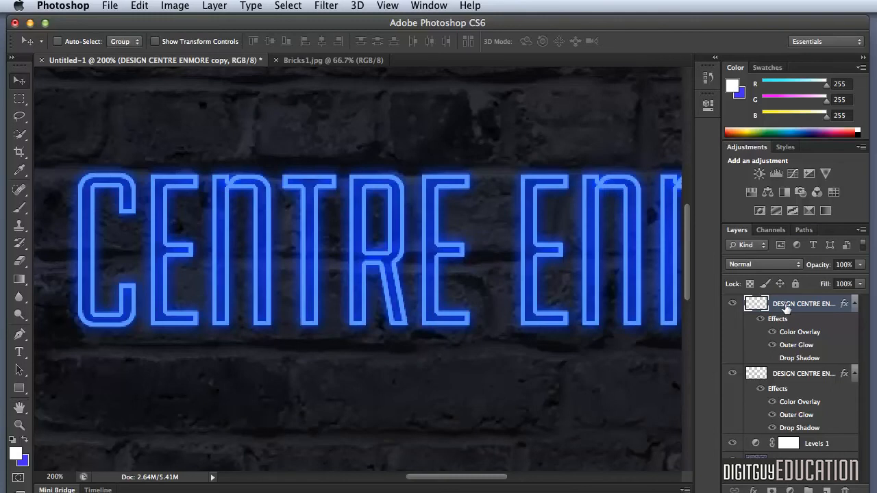
# Step: Create a new layer above the lettering layers and name it "tube highlight"
pyautogui.click(822, 488)
pyautogui.doubleClick(779, 304)
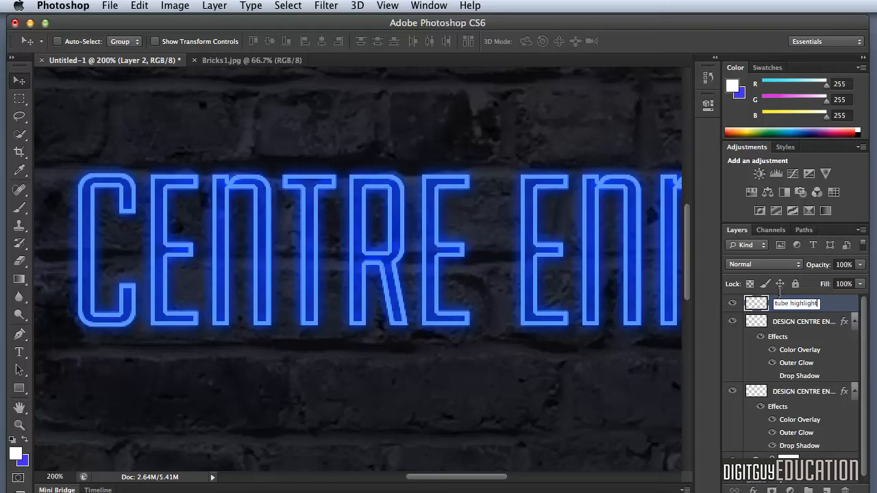
pyautogui.press('Return')
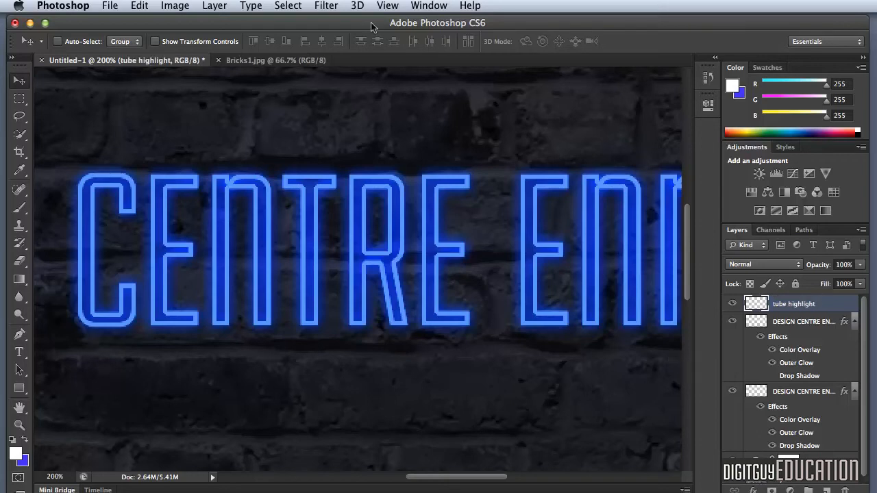
# Step: Load the saved "text" channel as a new selection around the lettering for the tube highlight layer
pyautogui.click(292, 5)
pyautogui.click(349, 294)
pyautogui.click(422, 219)
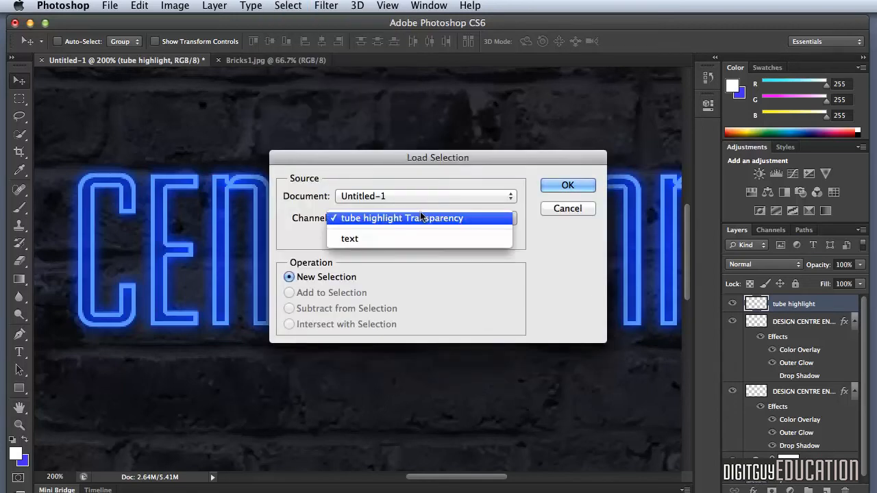
pyautogui.click(423, 234)
pyautogui.click(566, 184)
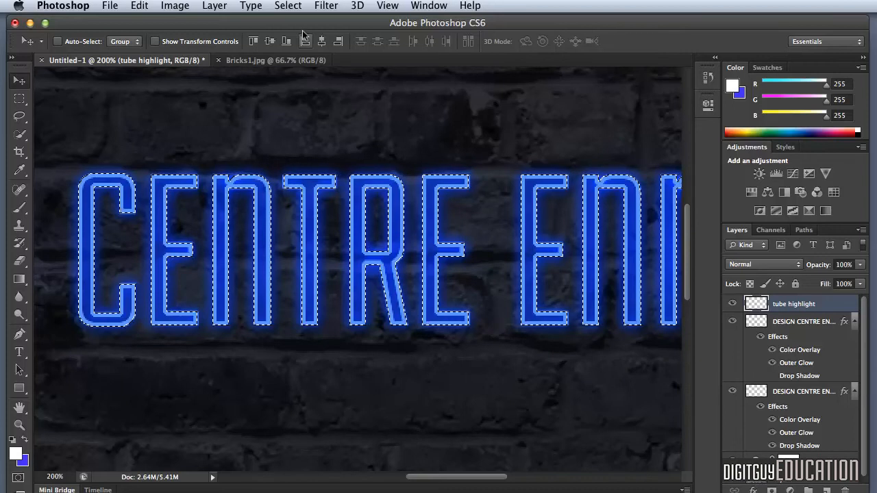
# Step: Contract the lettering selection by 1 pixel
pyautogui.click(282, 5)
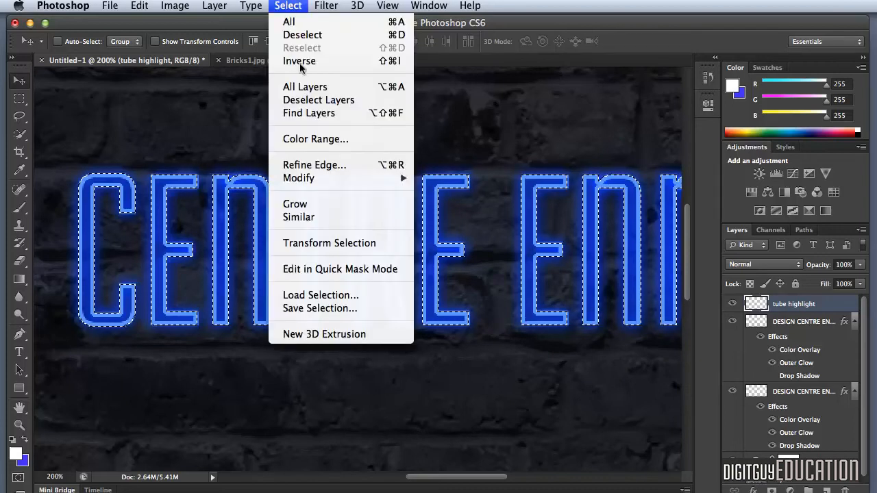
pyautogui.moveTo(322, 178)
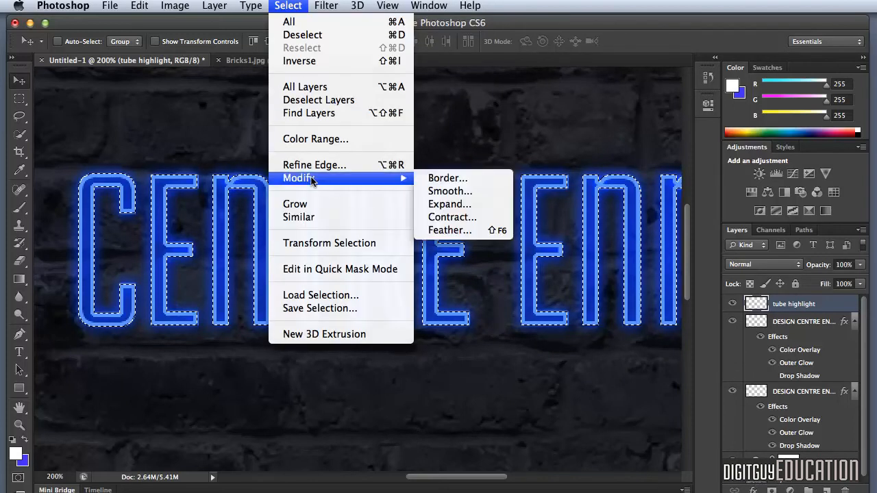
pyautogui.click(459, 217)
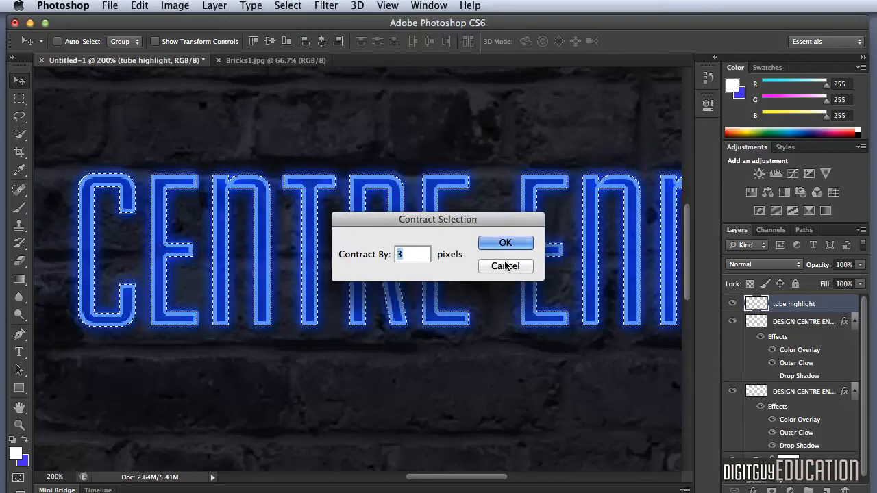
pyautogui.write('1')
pyautogui.click(505, 241)
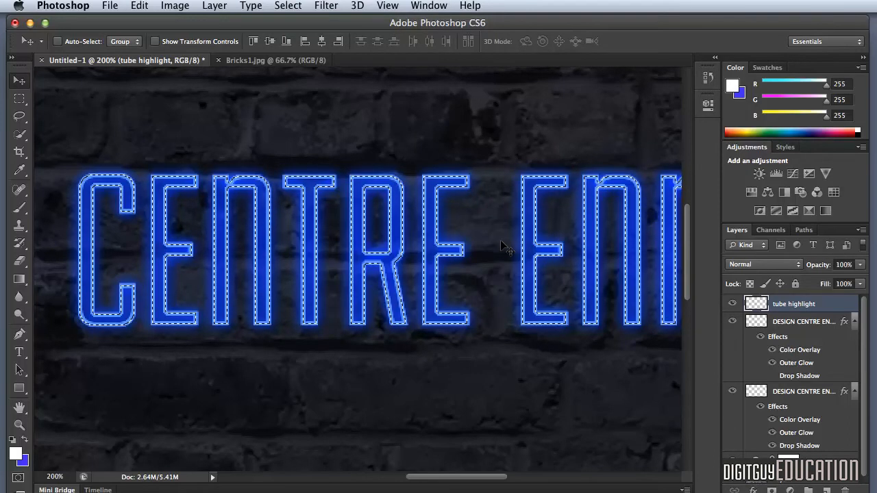
# Step: Fill the contracted selection with white on the tube highlight layer and set the layer's blend mode to Overlay
pyautogui.hotkey('alt', 'BackSpace')
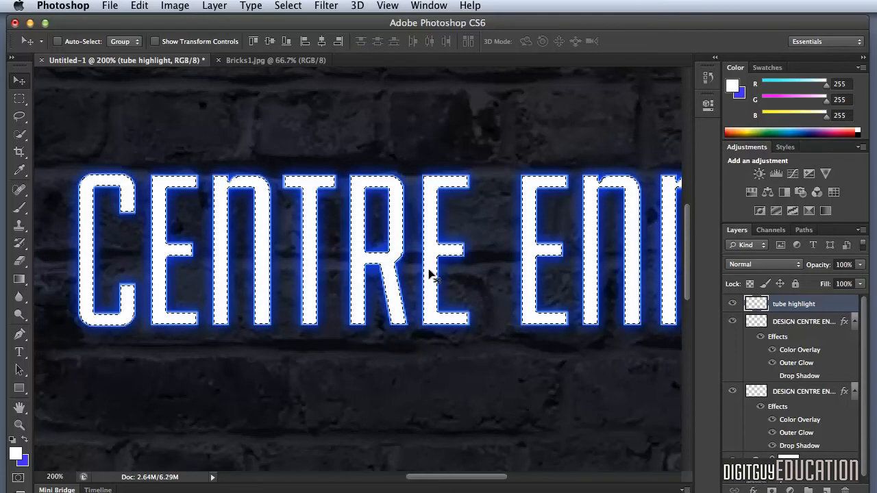
pyautogui.click(765, 264)
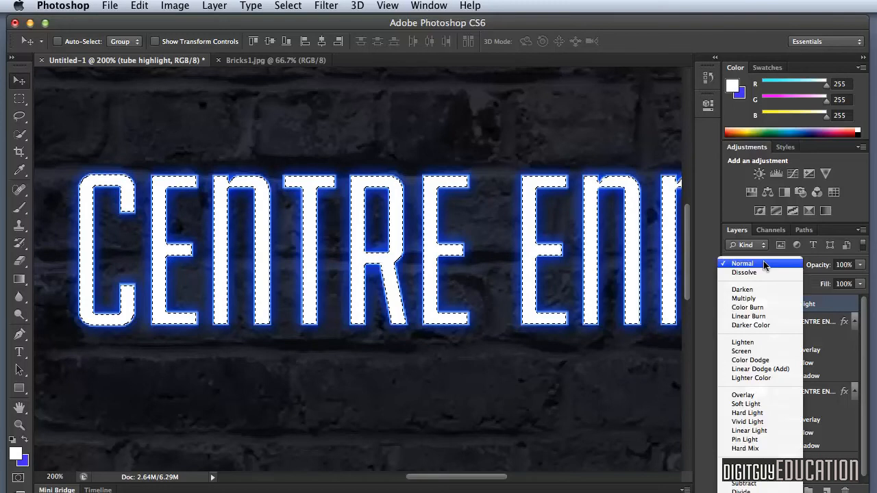
pyautogui.click(762, 394)
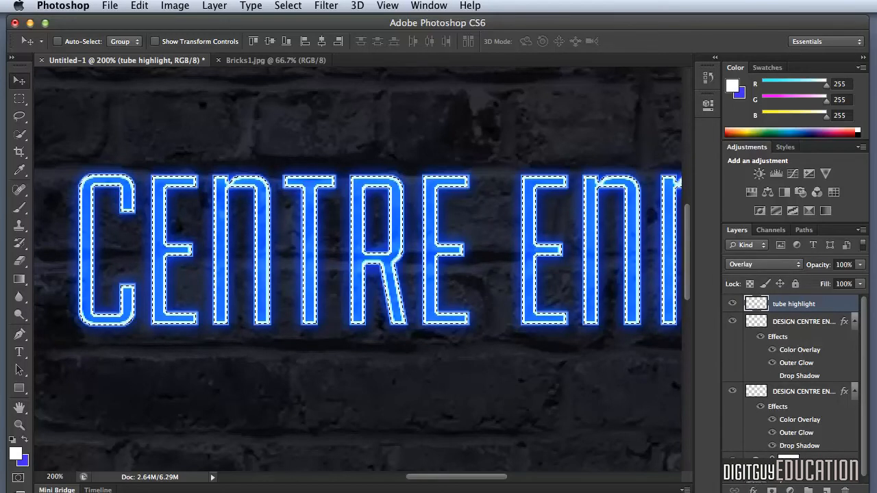
# Step: Create a new layer directly above the Levels 1 adjustment layer and name it "brick glow"
pyautogui.scroll(-1, 858, 379)
pyautogui.click(818, 454)
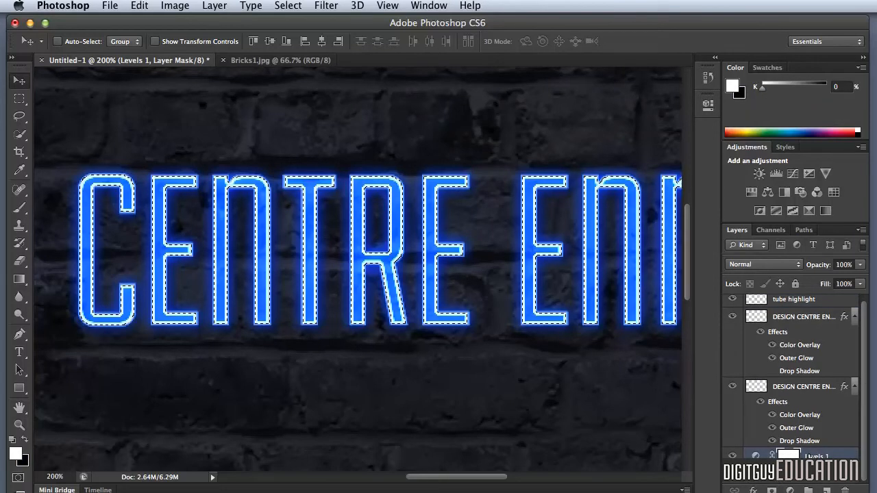
pyautogui.click(827, 490)
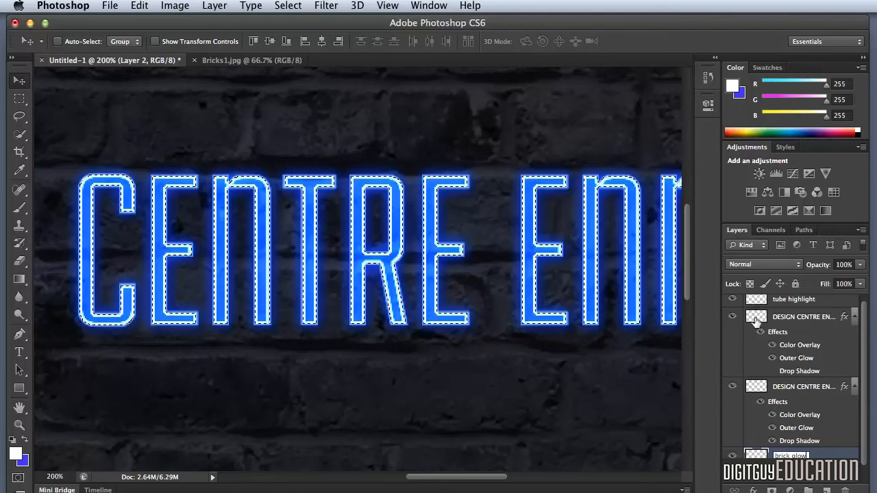
pyautogui.press('Return')
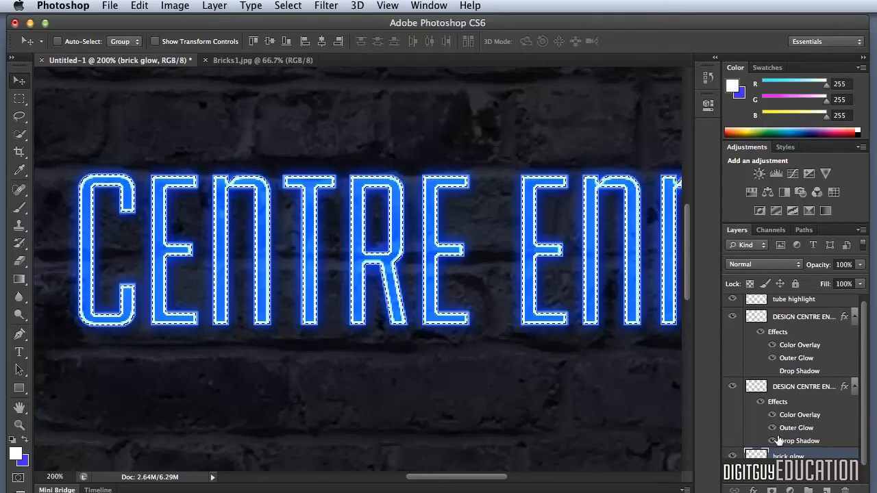
# Step: With the brick glow layer active, load the saved "text" channel as a new selection, replacing the contracted one
pyautogui.click(282, 6)
pyautogui.click(333, 296)
pyautogui.click(404, 215)
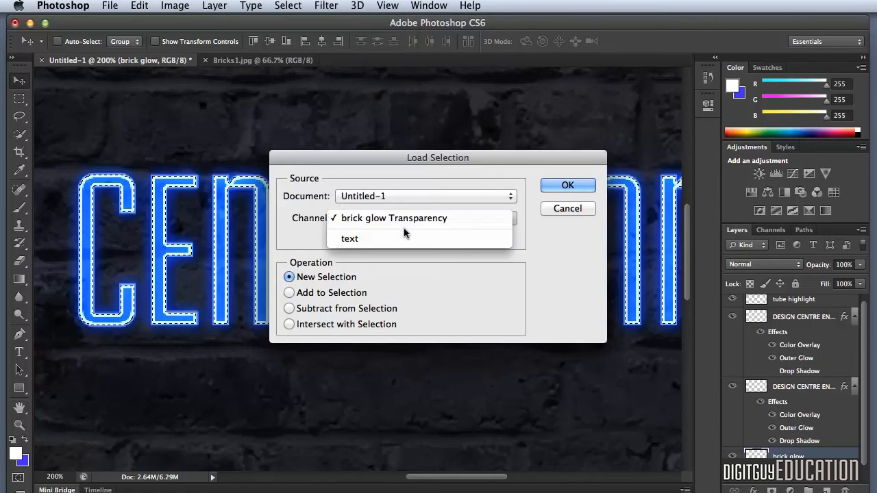
pyautogui.click(407, 240)
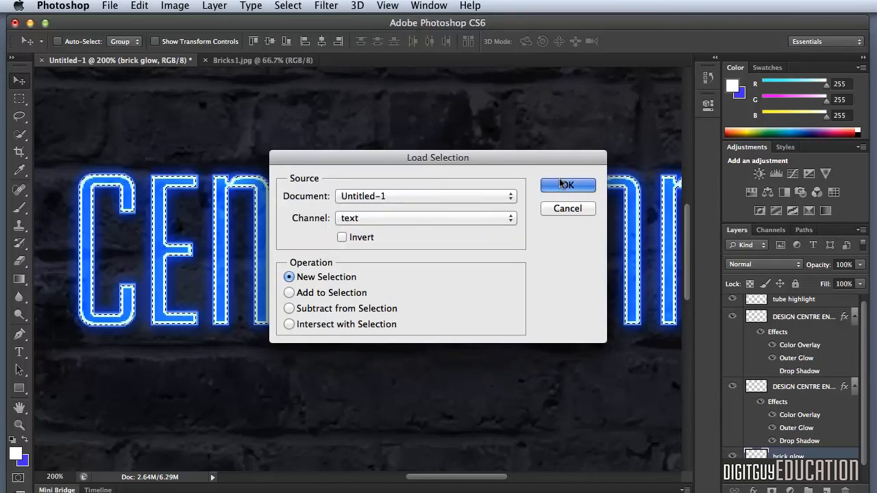
pyautogui.click(562, 183)
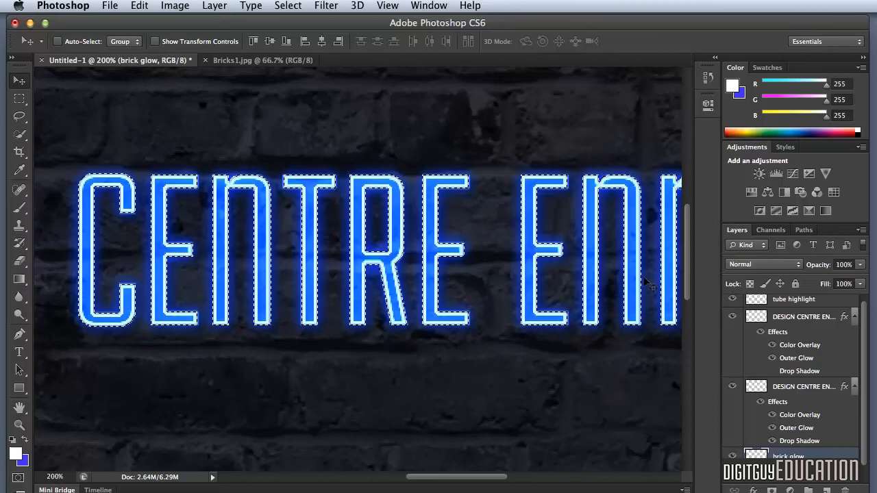
# Step: Refine the edge of the lettering selection with a 50 px feather and a 70% edge shift, output to a selection
pyautogui.click(281, 6)
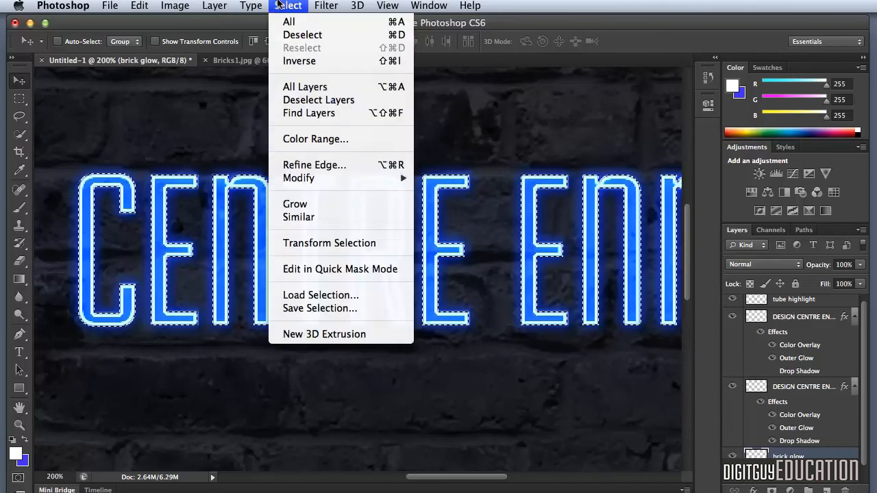
pyautogui.click(338, 164)
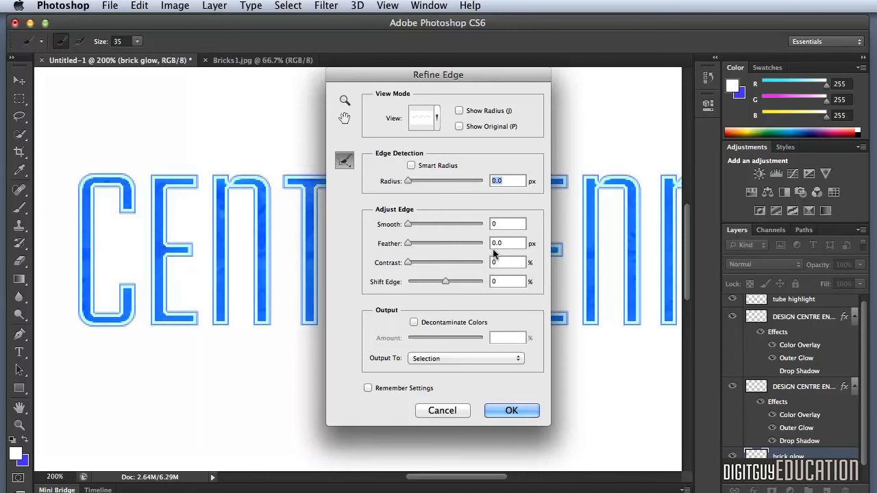
pyautogui.click(498, 243)
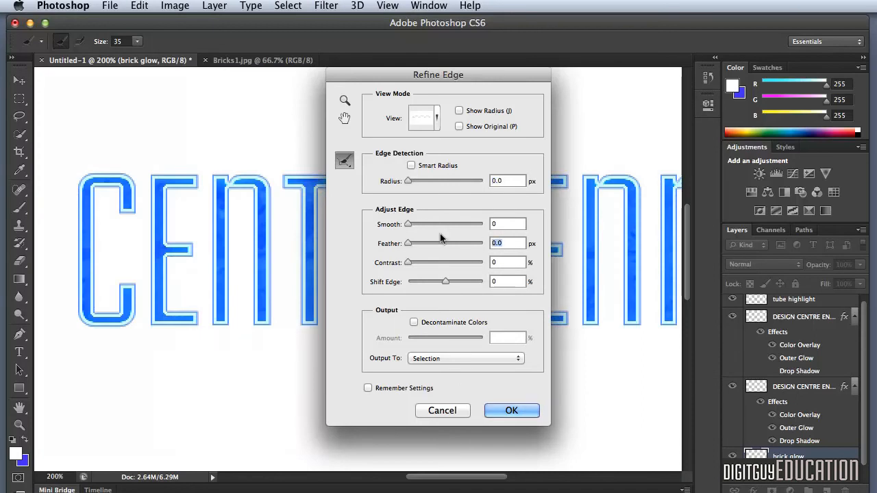
pyautogui.write('50')
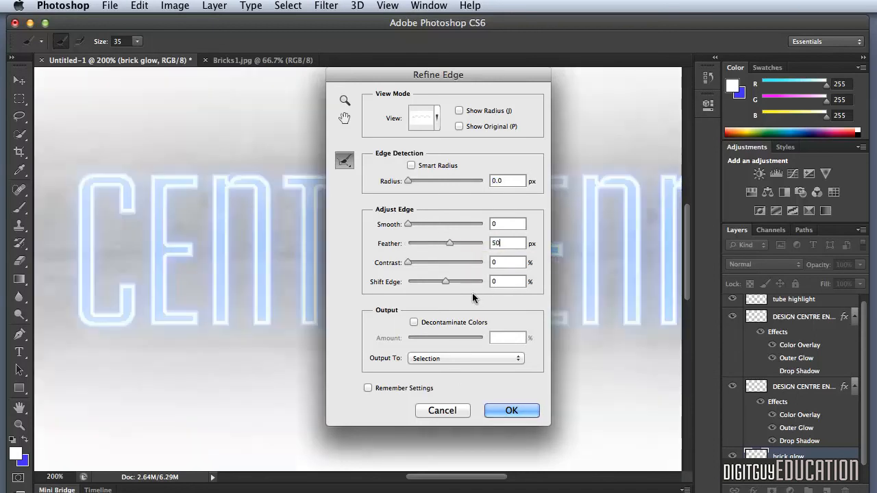
pyautogui.doubleClick(509, 286)
pyautogui.write('70')
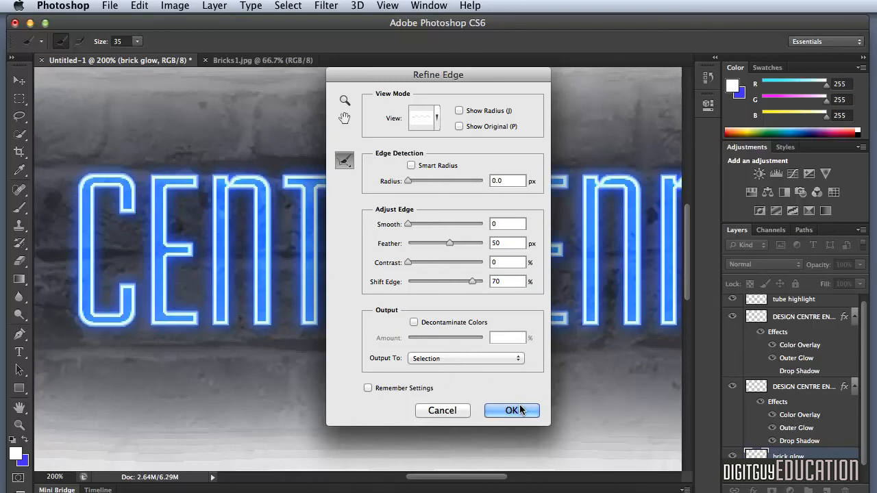
pyautogui.click(520, 410)
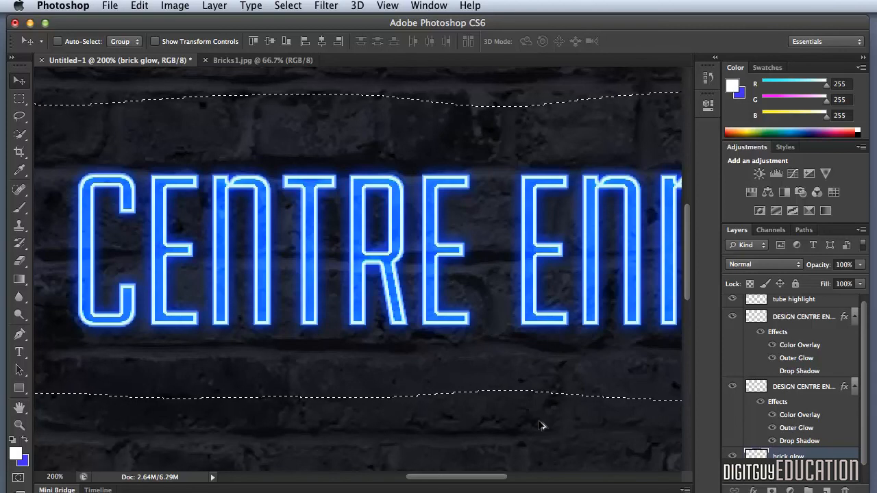
# Step: Fill the feathered selection with white on the brick glow layer, deselect, and set the layer's blend mode to Overlay
pyautogui.hotkey('alt', 'BackSpace')
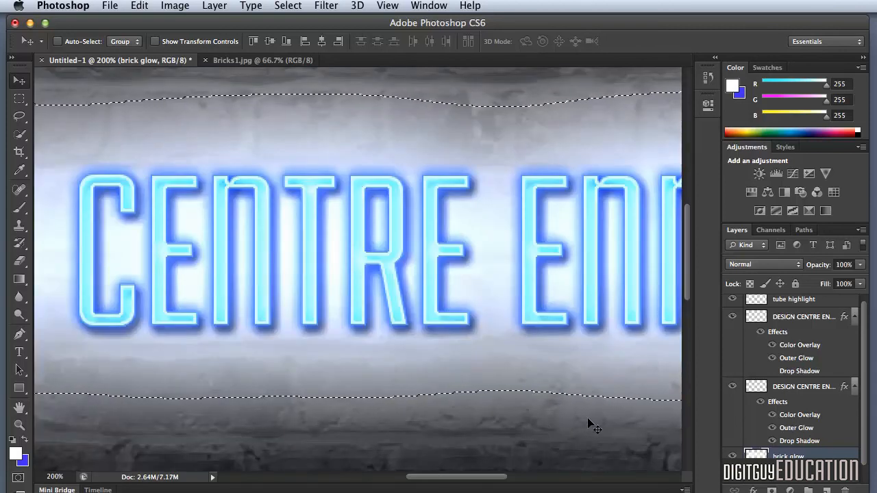
pyautogui.press('super+d')
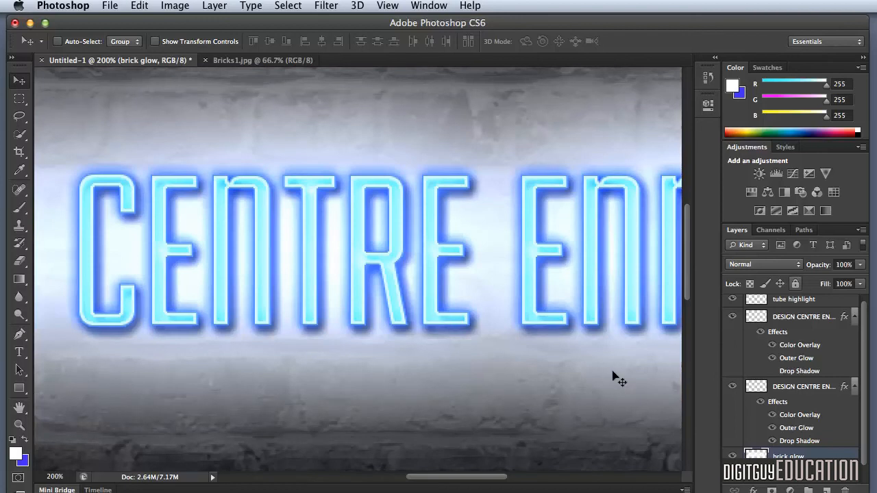
pyautogui.click(767, 260)
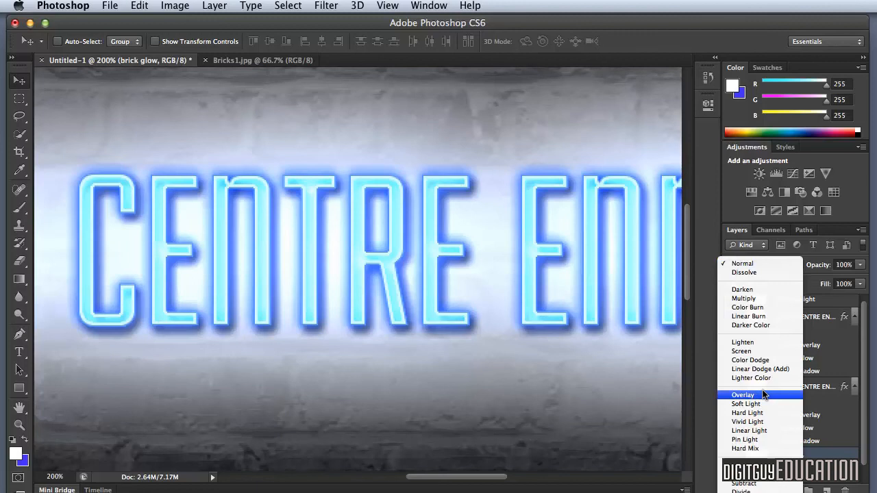
pyautogui.click(764, 394)
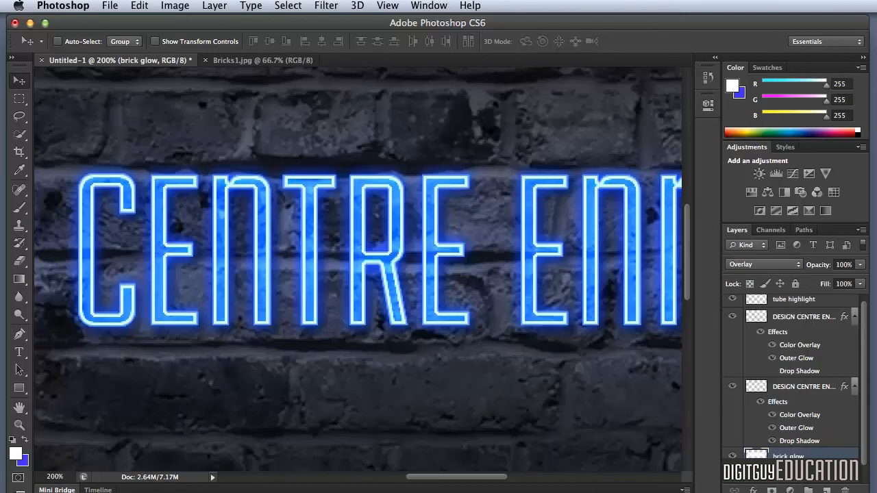
# Step: Add a Color Overlay to the brick glow layer in the blue 0042ff
pyautogui.doubleClick(749, 453)
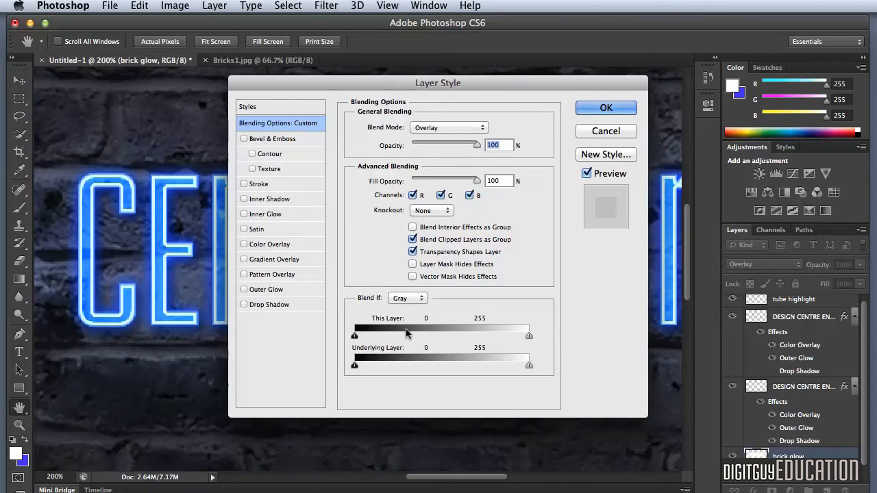
pyautogui.click(274, 244)
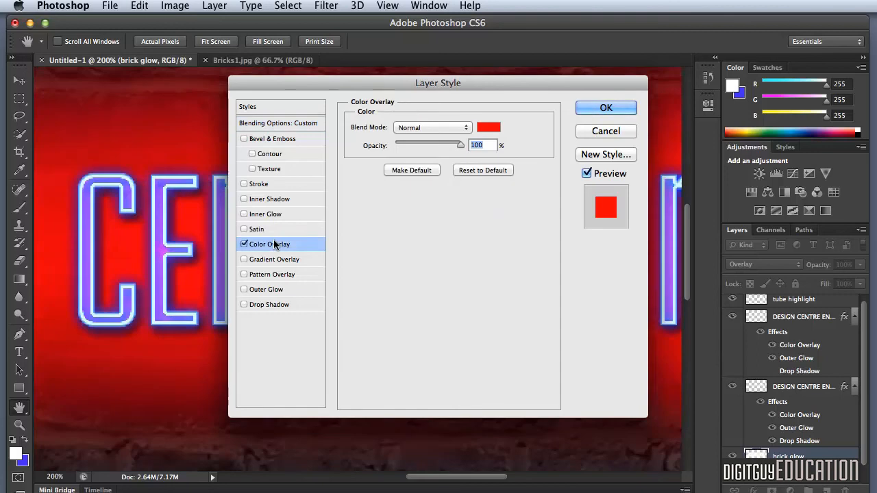
pyautogui.click(482, 127)
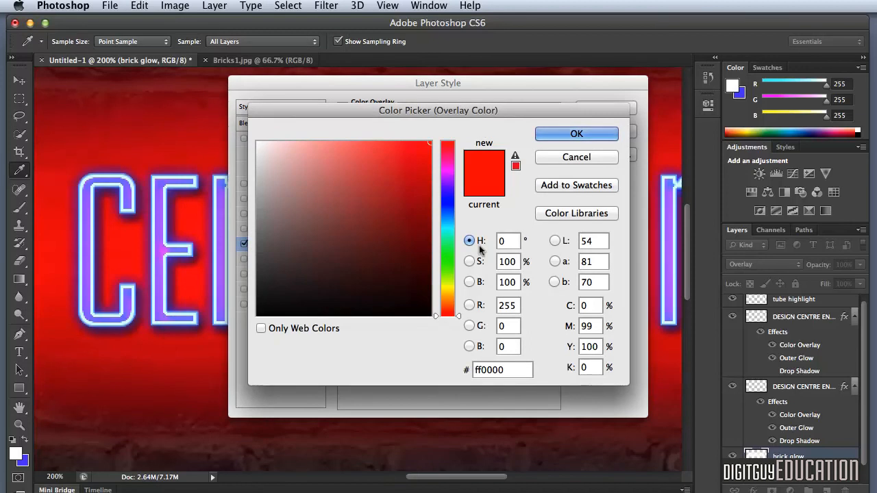
pyautogui.doubleClick(502, 370)
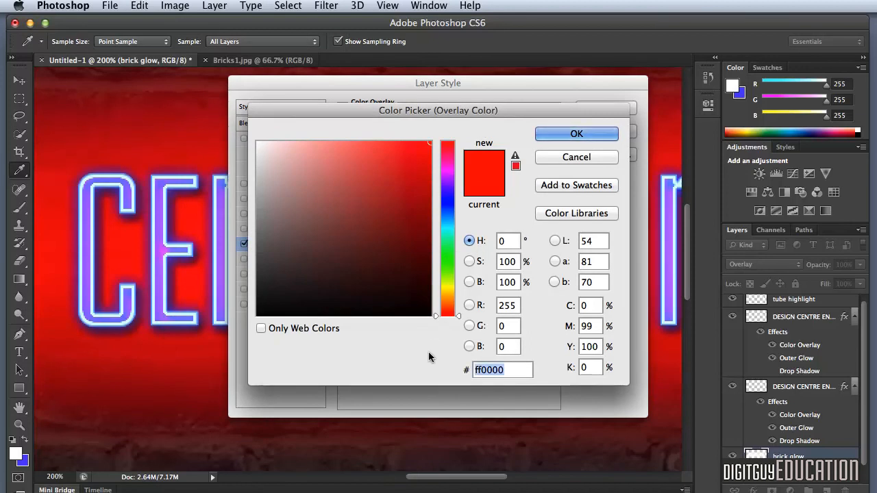
pyautogui.write('004')
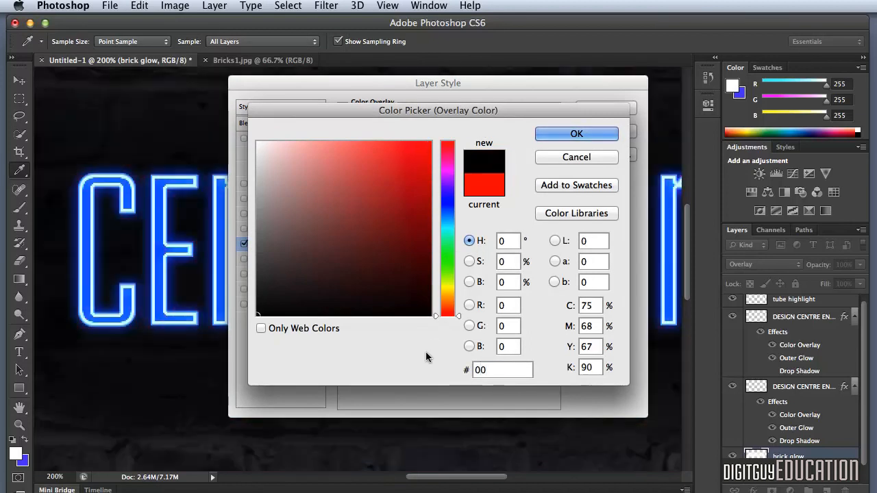
pyautogui.write('2ff')
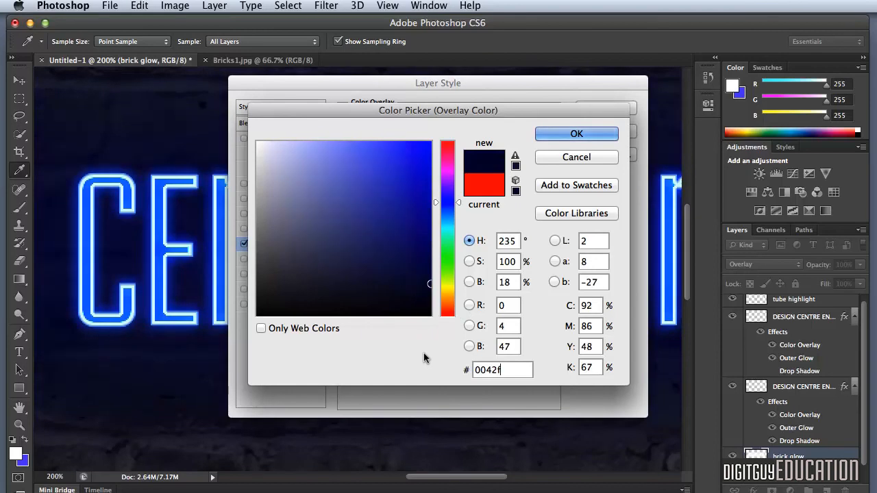
pyautogui.click(586, 134)
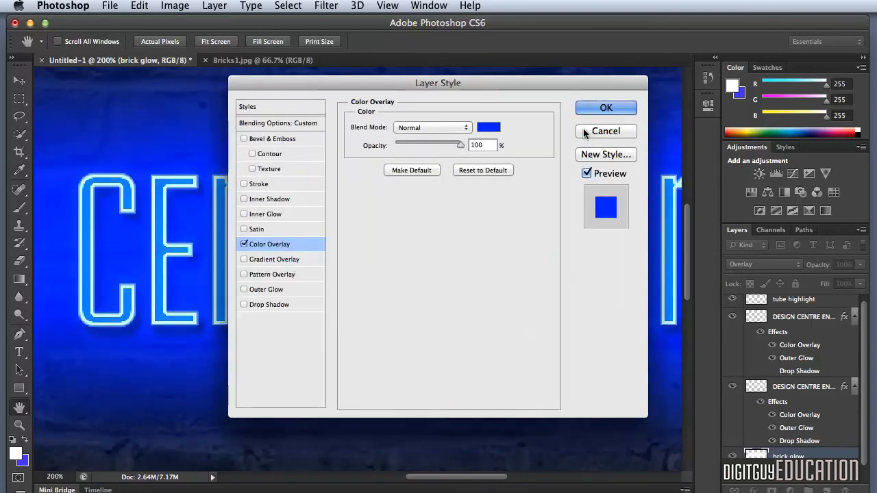
# Step: Set the brick glow's Color Overlay blend mode to Color, lower its opacity slightly and apply the layer style
pyautogui.click(439, 134)
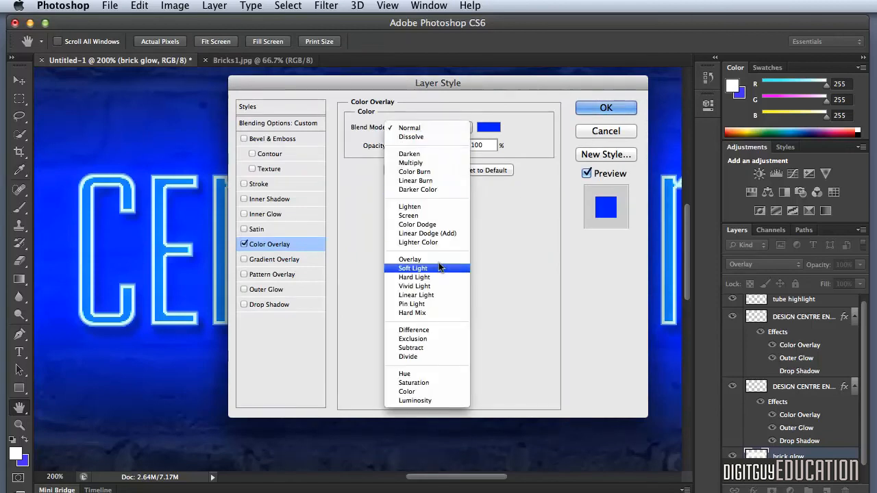
pyautogui.click(429, 391)
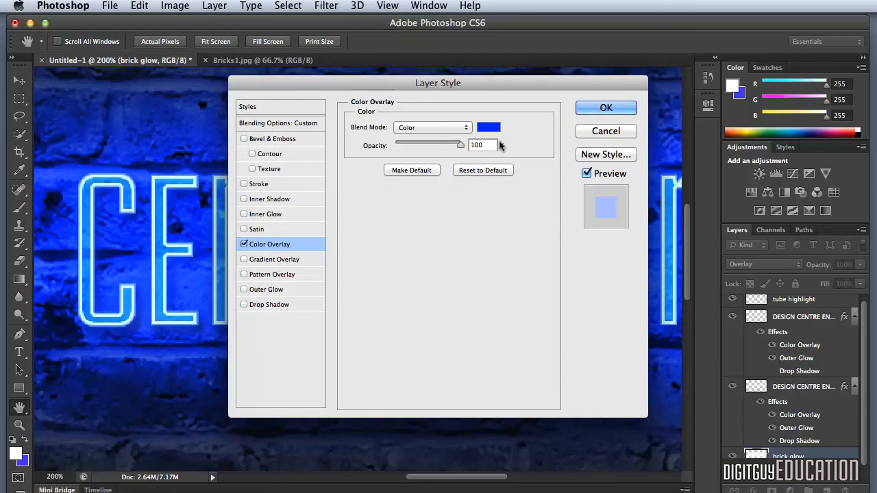
pyautogui.moveTo(460, 144); pyautogui.dragTo(451, 143)
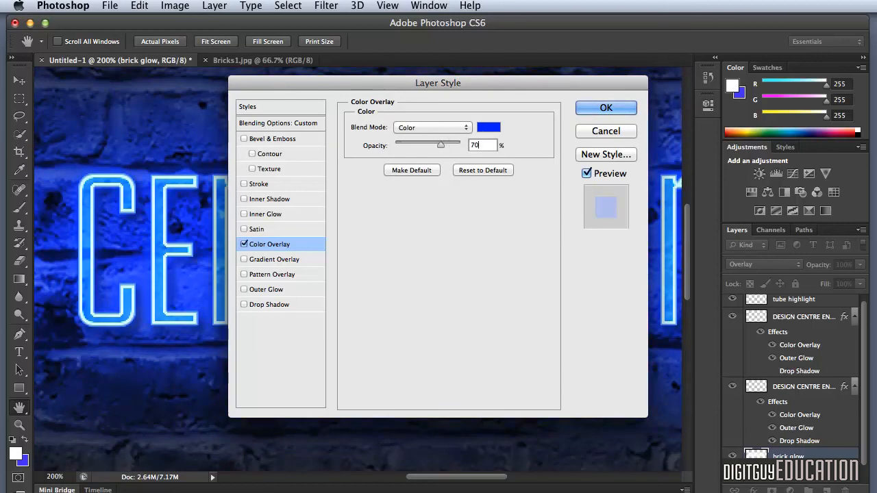
pyautogui.click(607, 109)
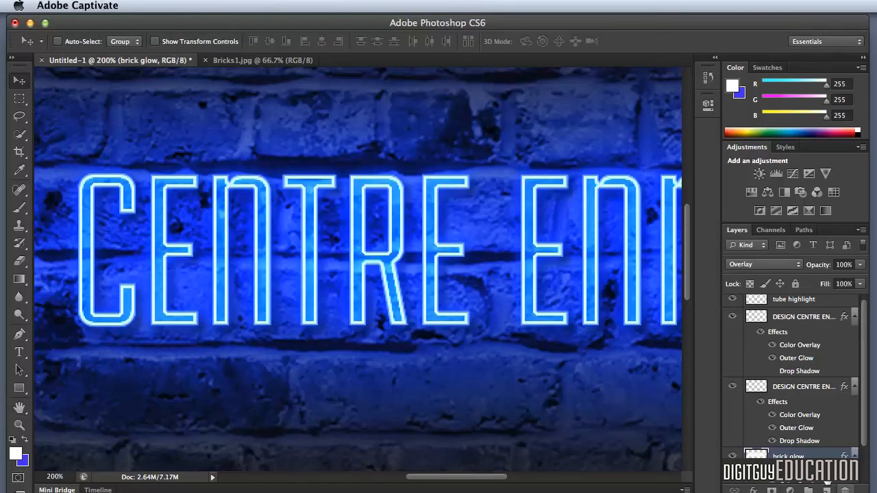
# Step: Add a new layer directly above the brick glow layer and name it "brick glow 2"
pyautogui.click(825, 489)
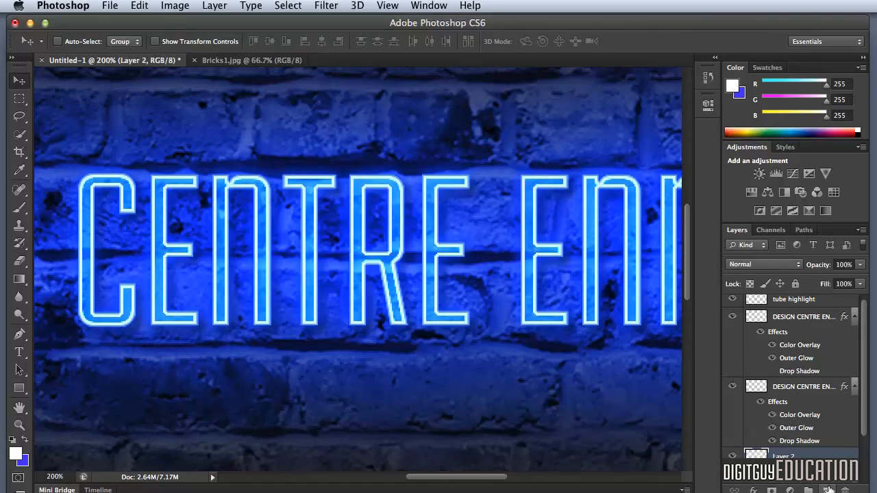
pyautogui.doubleClick(786, 456)
pyautogui.write('B')
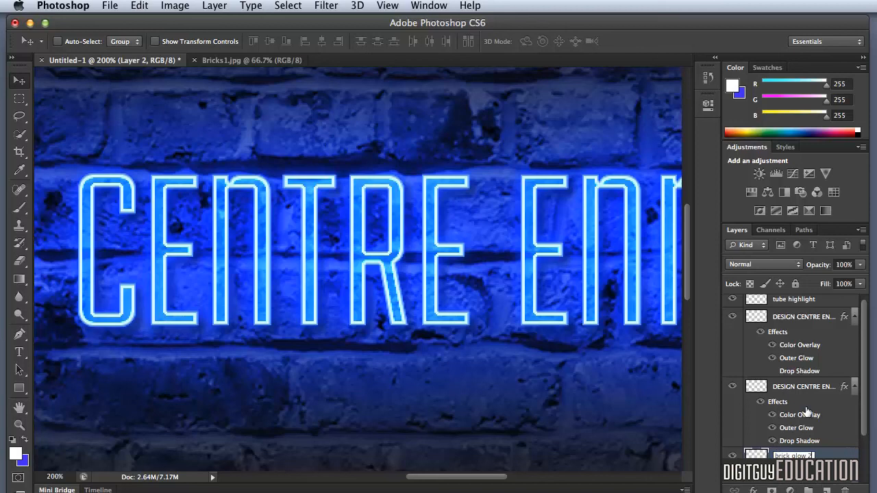
pyautogui.press('Return')
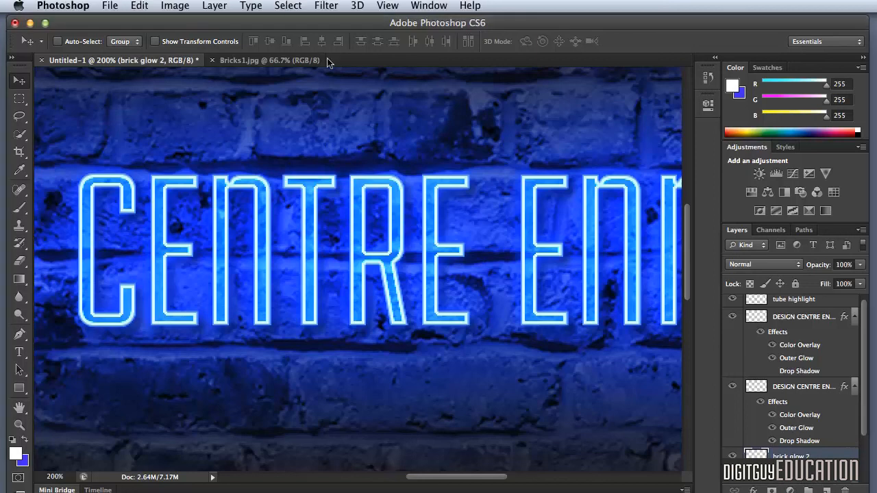
# Step: Load the neon lettering layer's transparency as a new selection
pyautogui.click(289, 5)
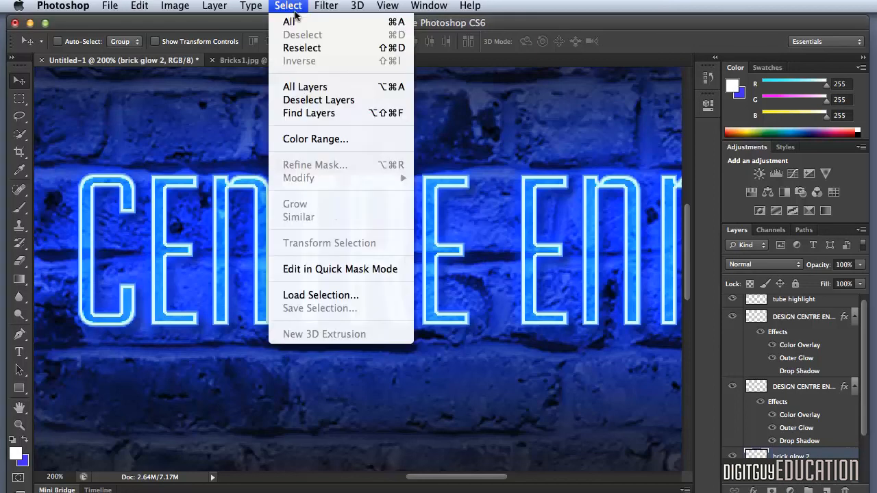
pyautogui.click(320, 295)
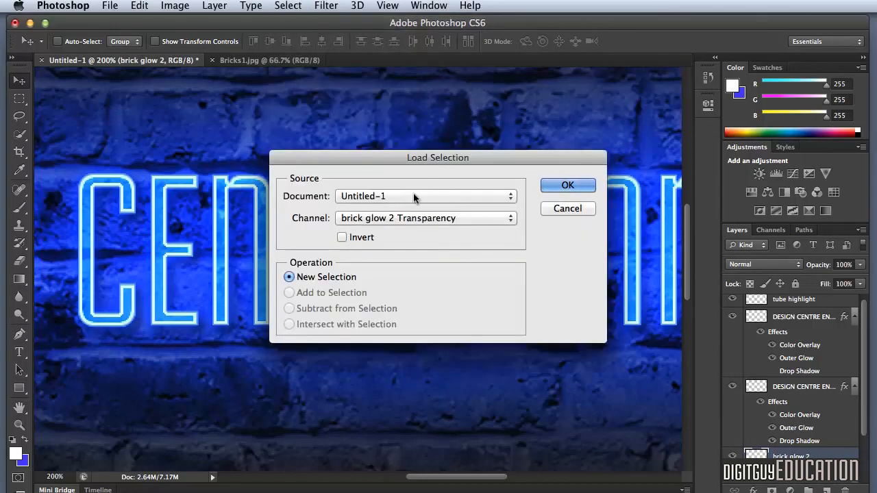
pyautogui.click(402, 220)
pyautogui.click(405, 238)
pyautogui.click(568, 185)
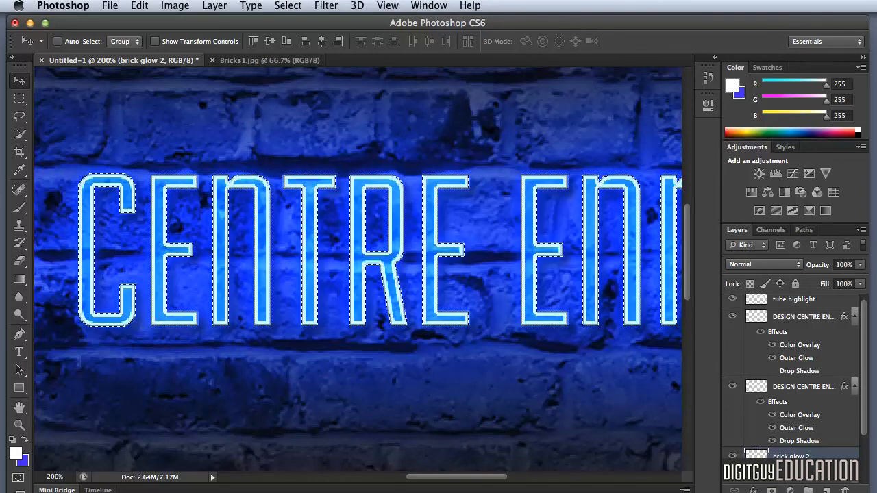
# Step: Refine the edge of the lettering selection with a 50 px feather and a 40% edge shift, output to a selection
pyautogui.click(288, 6)
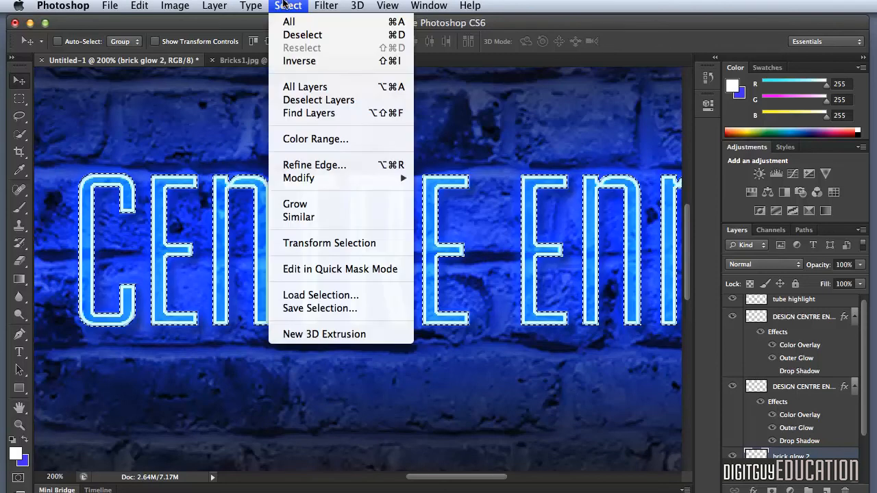
pyautogui.click(309, 167)
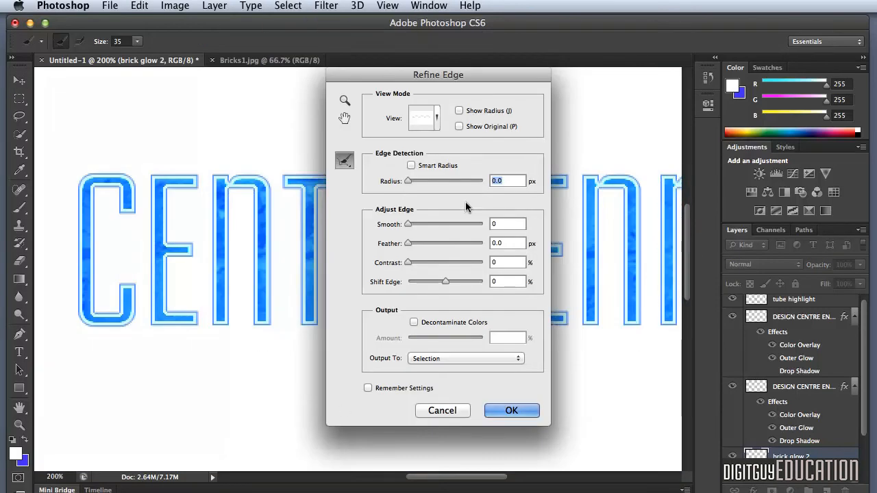
pyautogui.click(505, 243)
pyautogui.write('50')
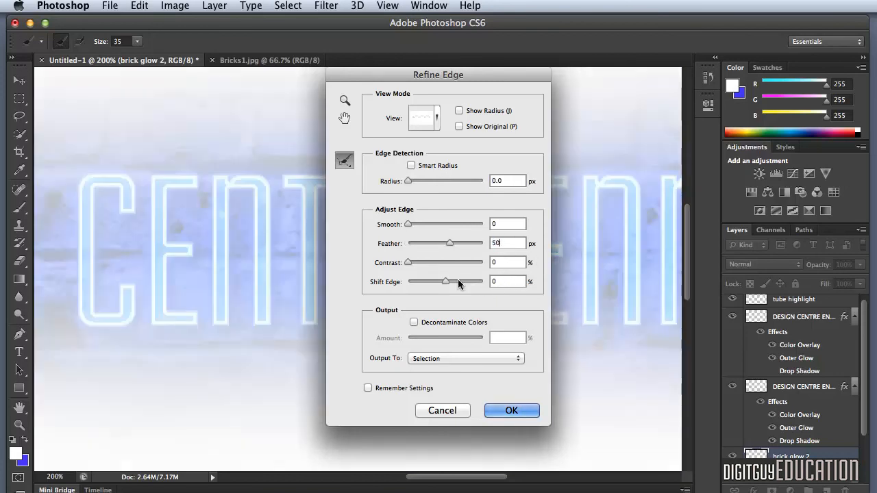
pyautogui.write('40')
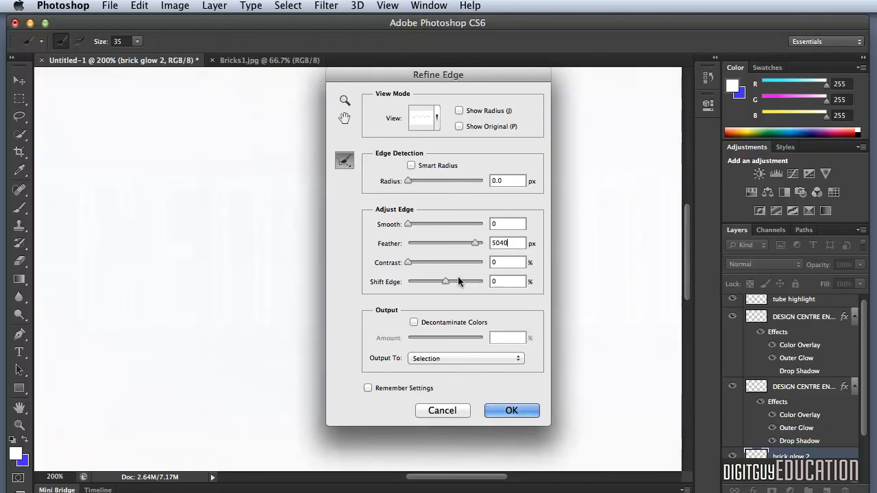
pyautogui.click(521, 411)
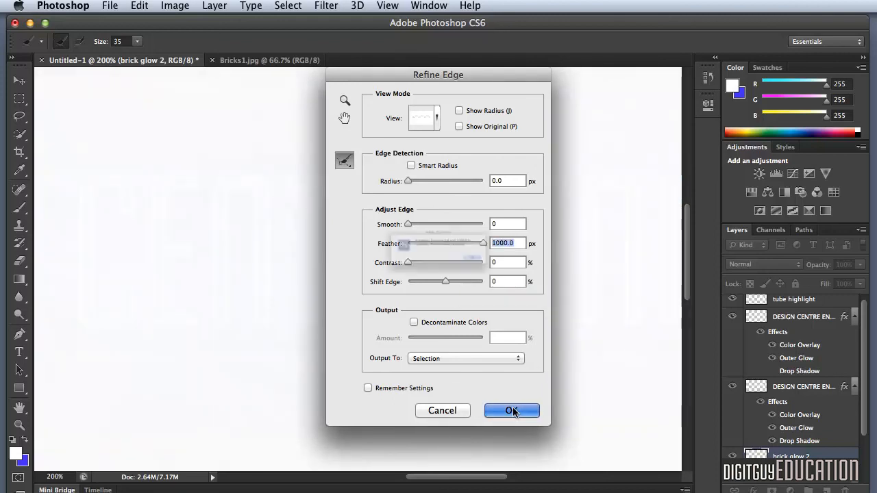
pyautogui.click(548, 279)
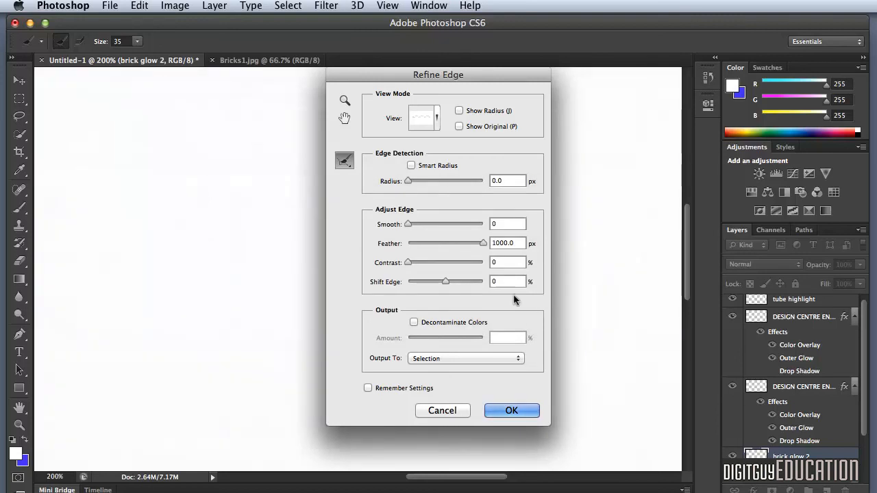
pyautogui.moveTo(513, 239); pyautogui.dragTo(471, 236)
pyautogui.write('50')
pyautogui.press('Tab')
pyautogui.press('Tab')
pyautogui.write('40')
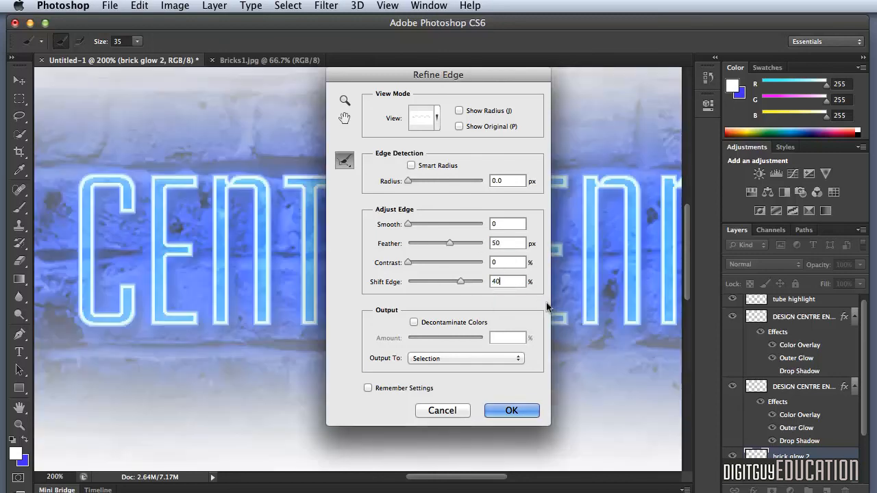
pyautogui.click(511, 411)
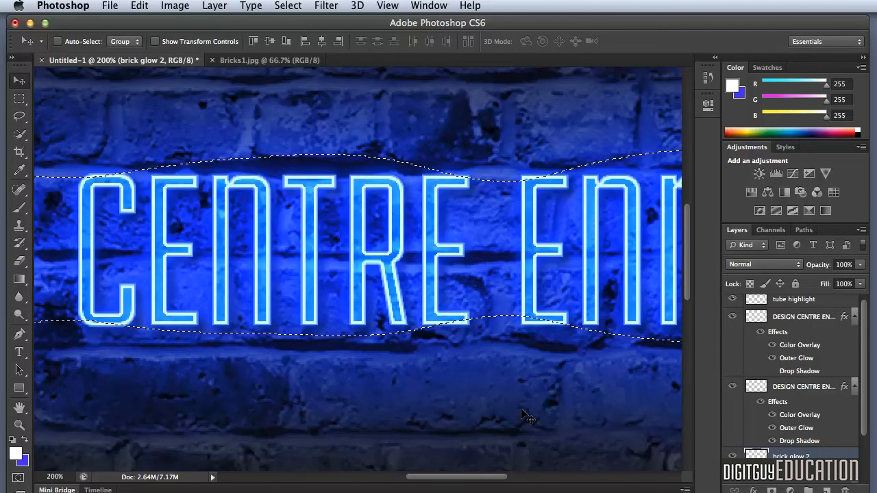
# Step: Fill the feathered selection with white on the brick glow 2 layer and set the layer's blend mode to Overlay
pyautogui.hotkey('alt', 'BackSpace')
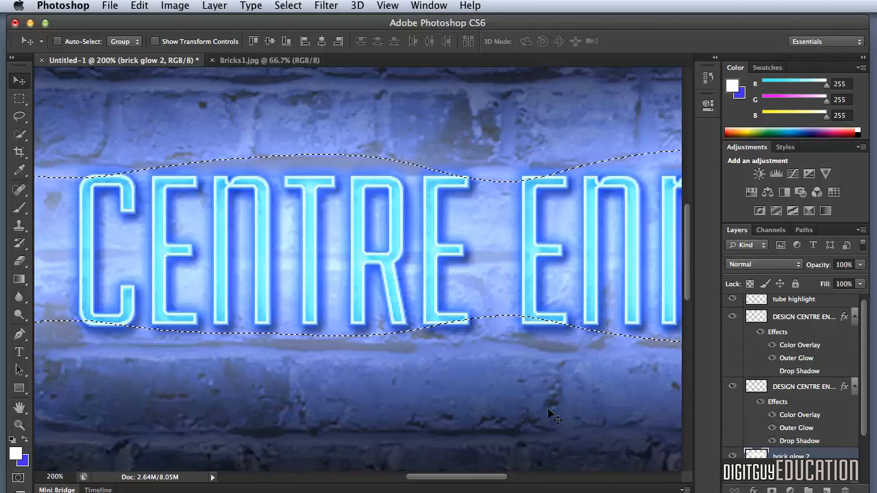
pyautogui.click(751, 265)
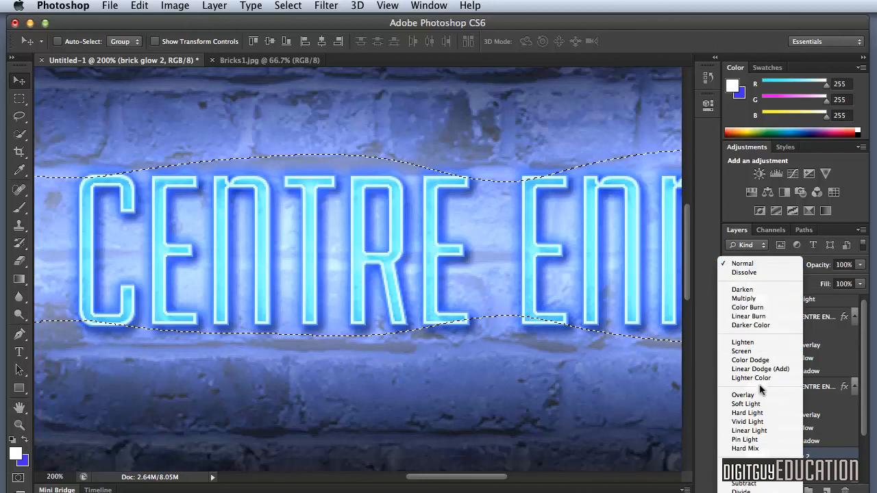
pyautogui.click(743, 395)
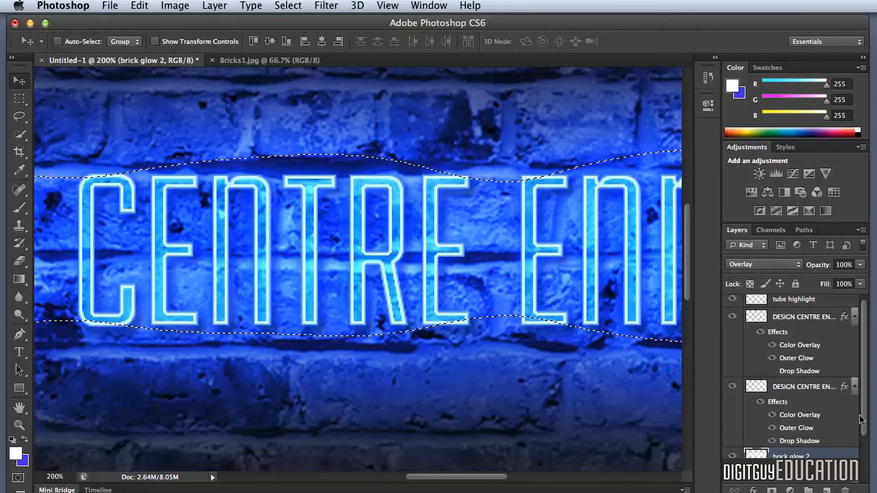
# Step: Copy the brick glow layer's Color Overlay effect onto the brick glow 2 layer and deselect the selection
pyautogui.scroll(-2, 859, 420)
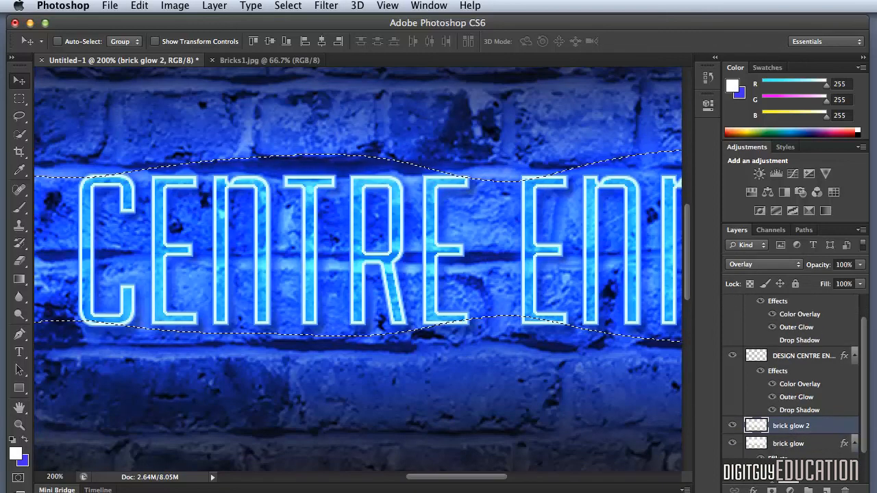
pyautogui.scroll(-1, 863, 404)
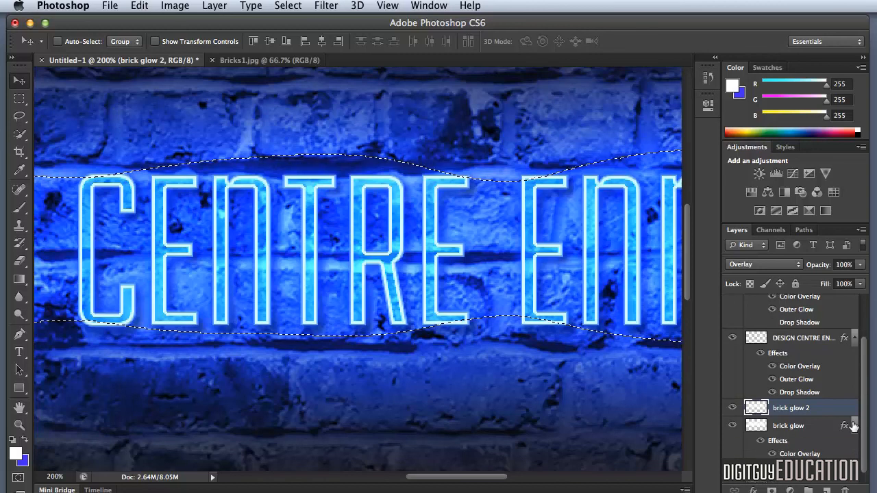
pyautogui.click(776, 442)
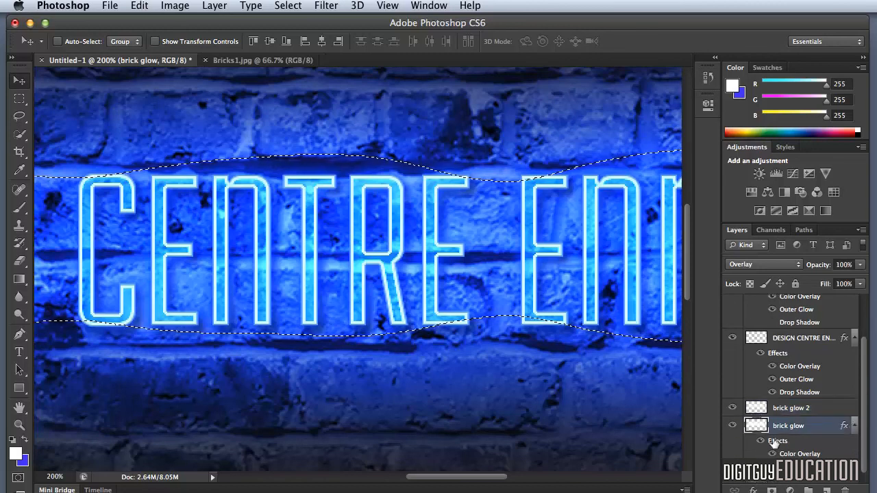
pyautogui.moveTo(775, 442); pyautogui.dragTo(775, 409)
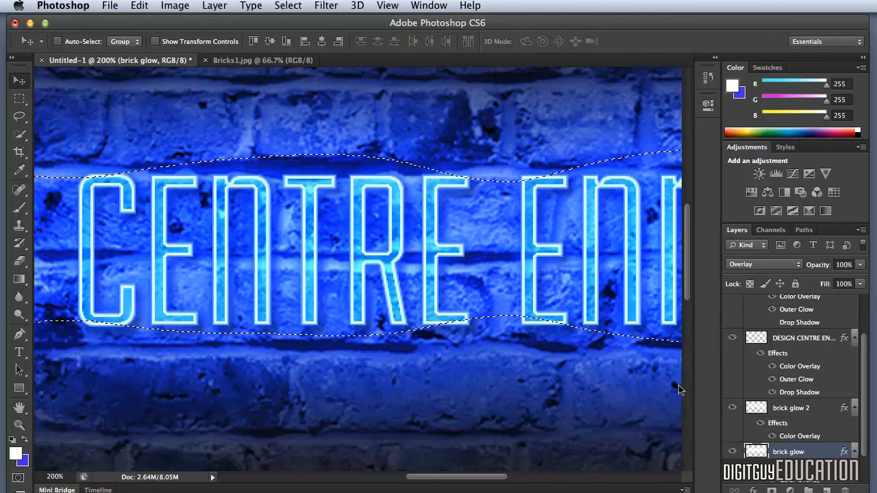
pyautogui.press('super+d')
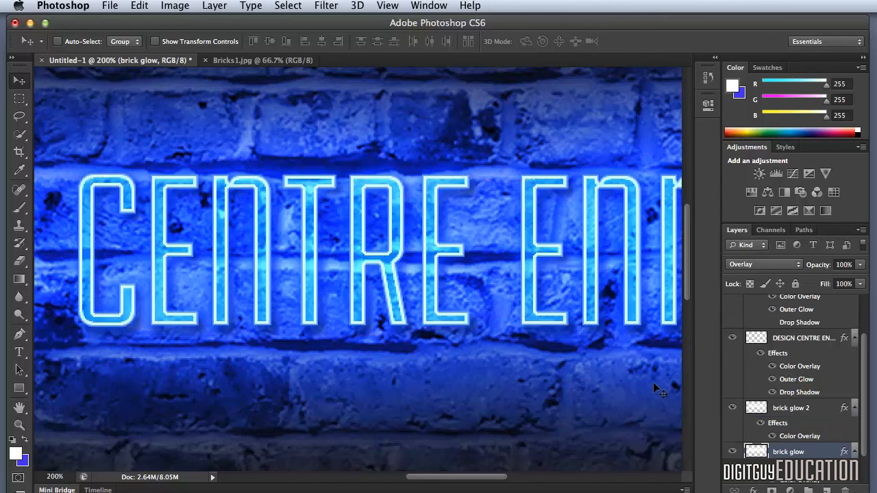
pyautogui.press('super+minus')
pyautogui.press('super+minus')
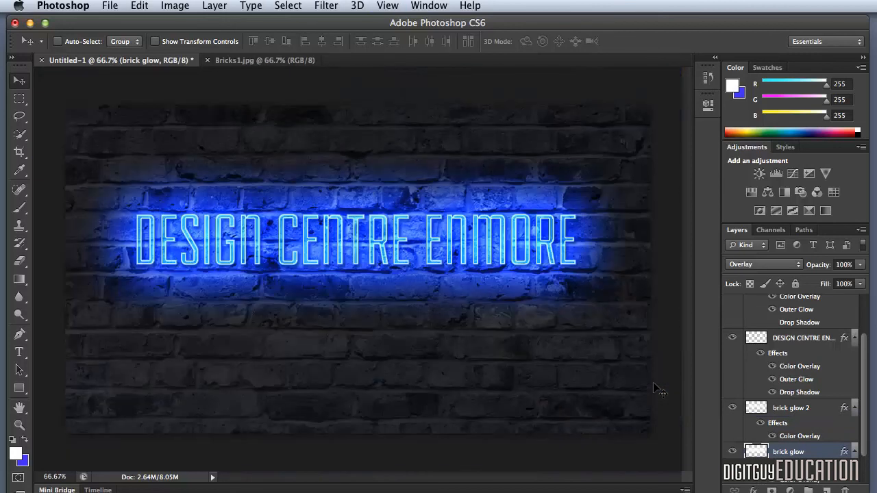